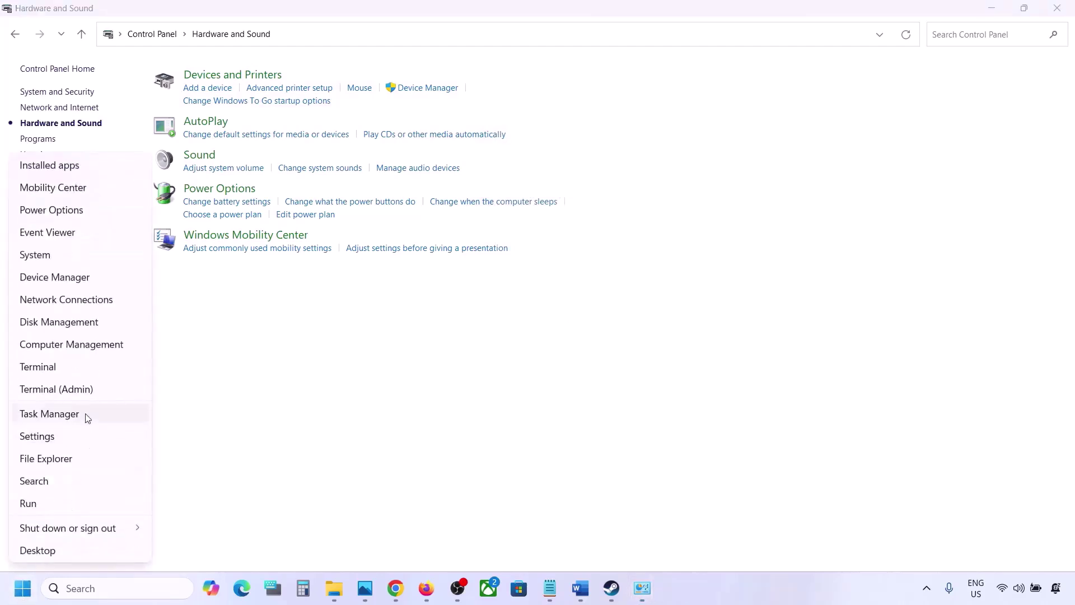
# Step: Open Device Manager and expand Sound, video and game controllers
pyautogui.click(58, 278)
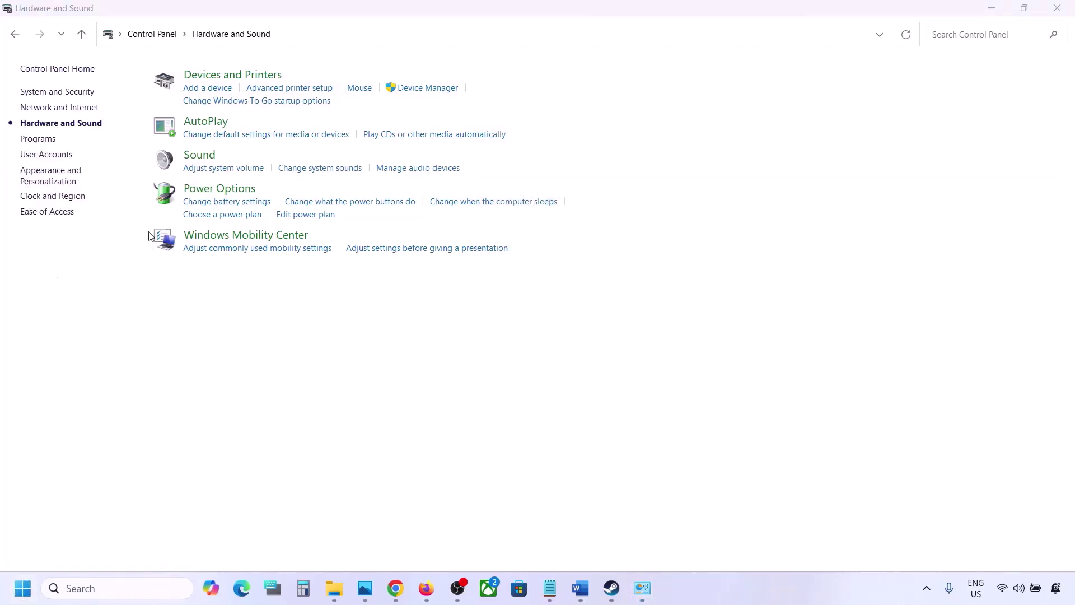
pyautogui.scroll(-1, 153, 264)
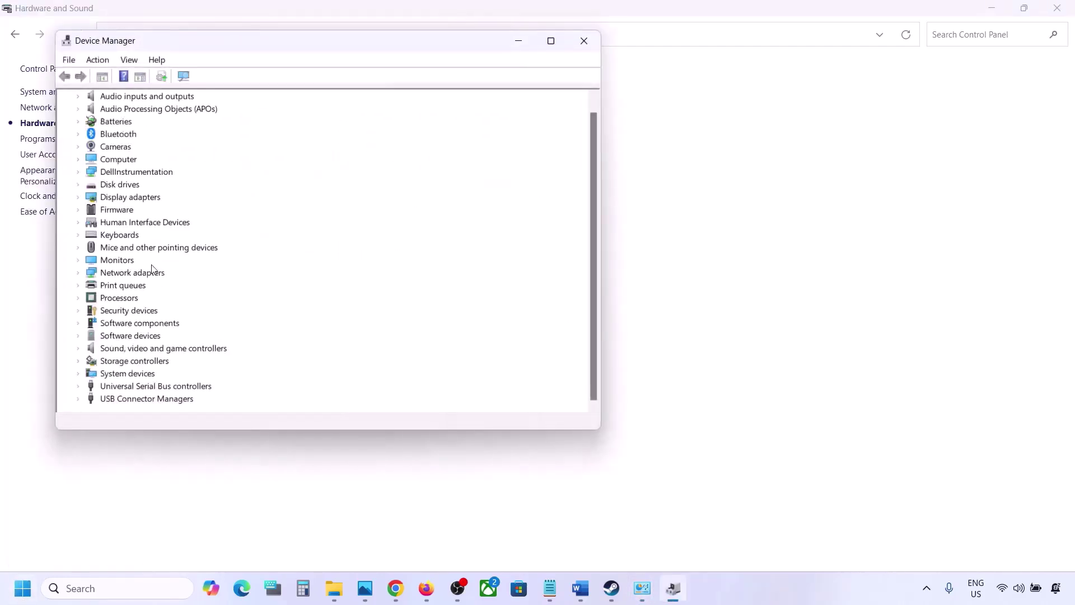
pyautogui.click(79, 350)
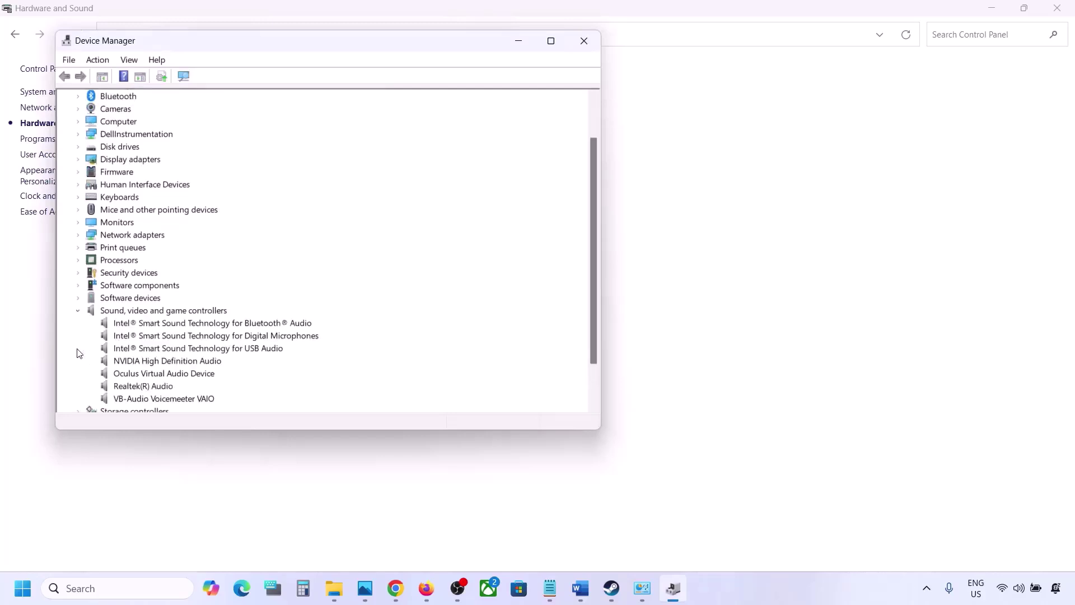
pyautogui.scroll(-2, 143, 336)
pyautogui.click(147, 336)
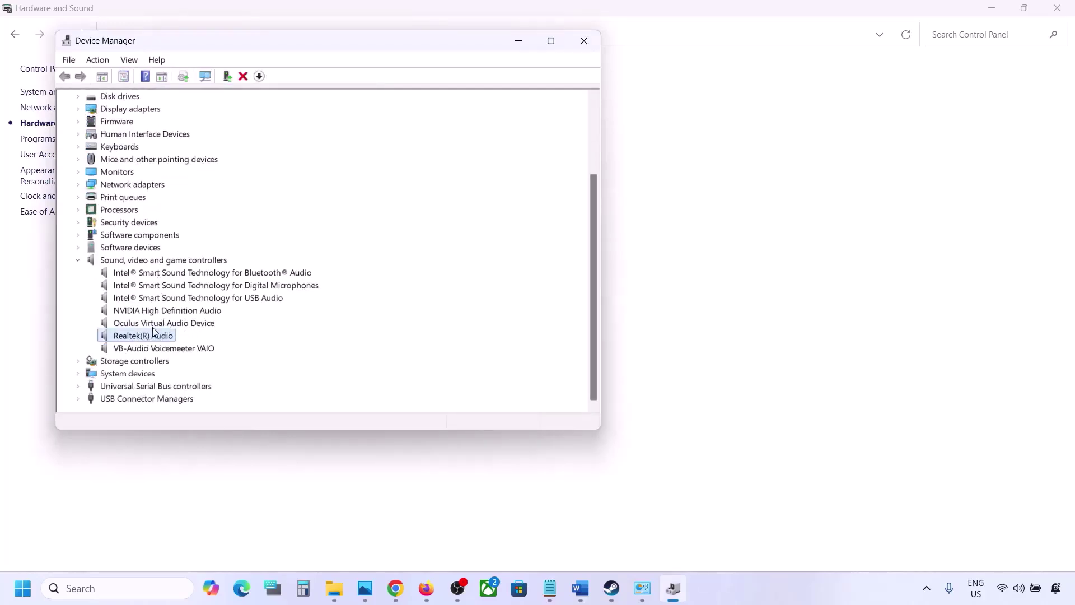
# Step: Disable the VB-Audio Voicemeeter VAIO and Oculus Virtual Audio Device devices
pyautogui.click(146, 348)
pyautogui.rightClick(146, 349)
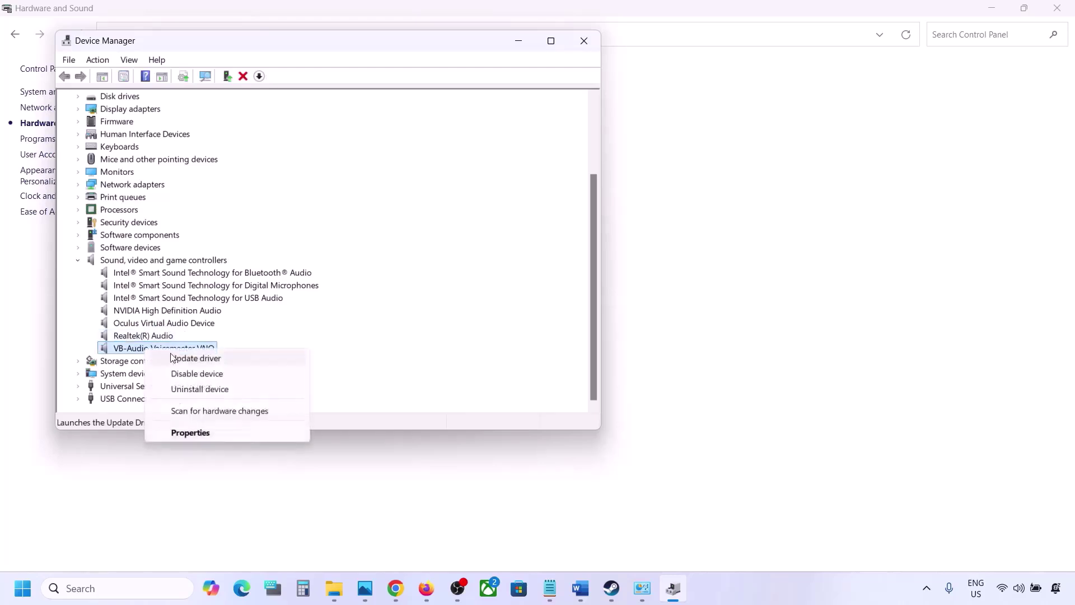
pyautogui.click(180, 372)
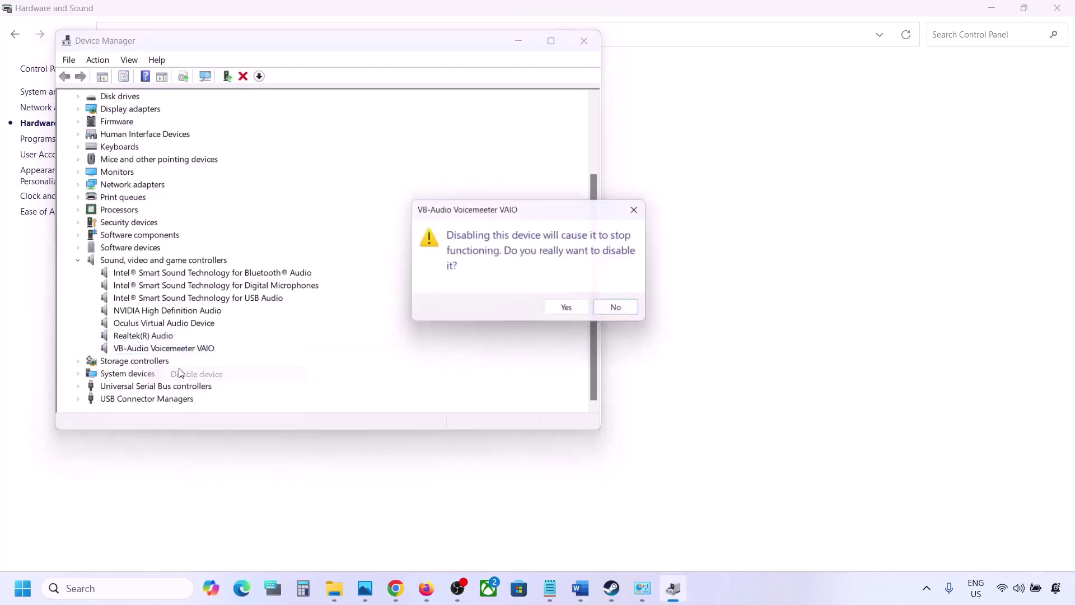
pyautogui.click(563, 310)
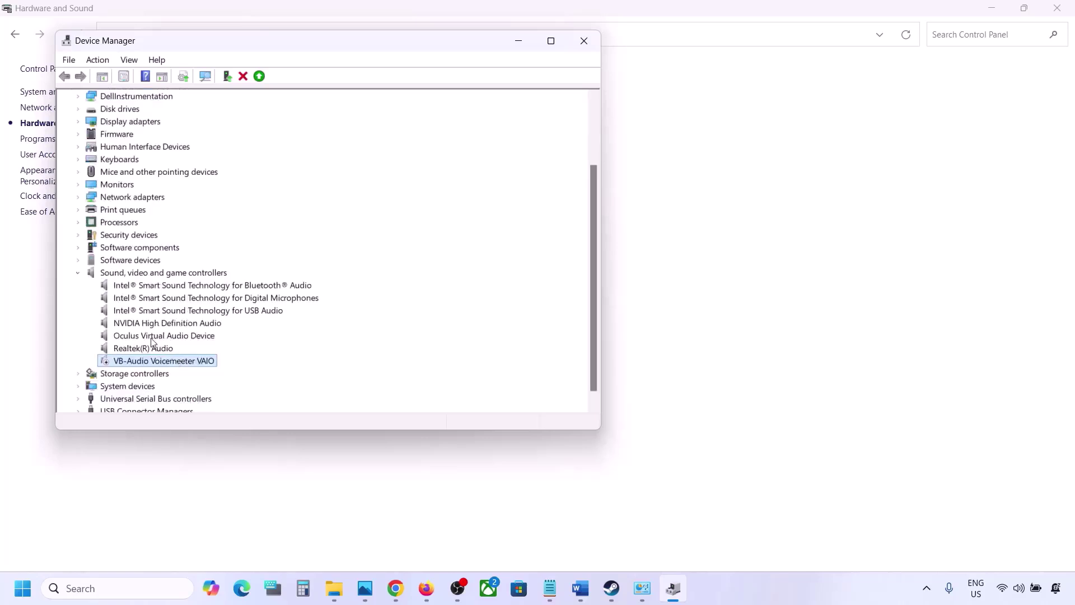
pyautogui.rightClick(151, 338)
pyautogui.click(200, 363)
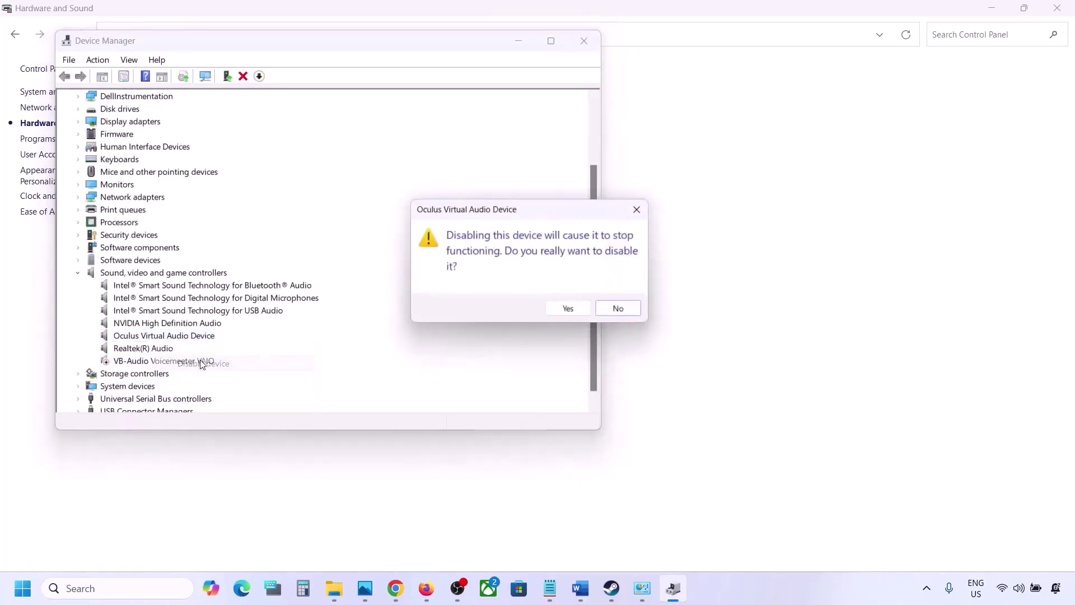
pyautogui.click(560, 307)
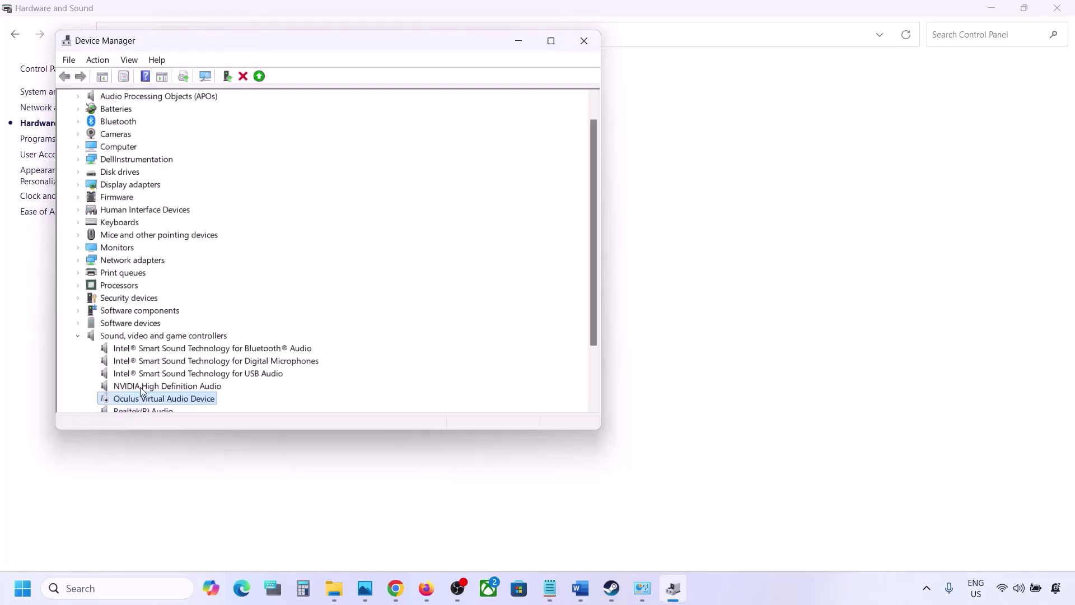
# Step: Disable the NVIDIA High Definition Audio device
pyautogui.rightClick(143, 386)
pyautogui.click(193, 411)
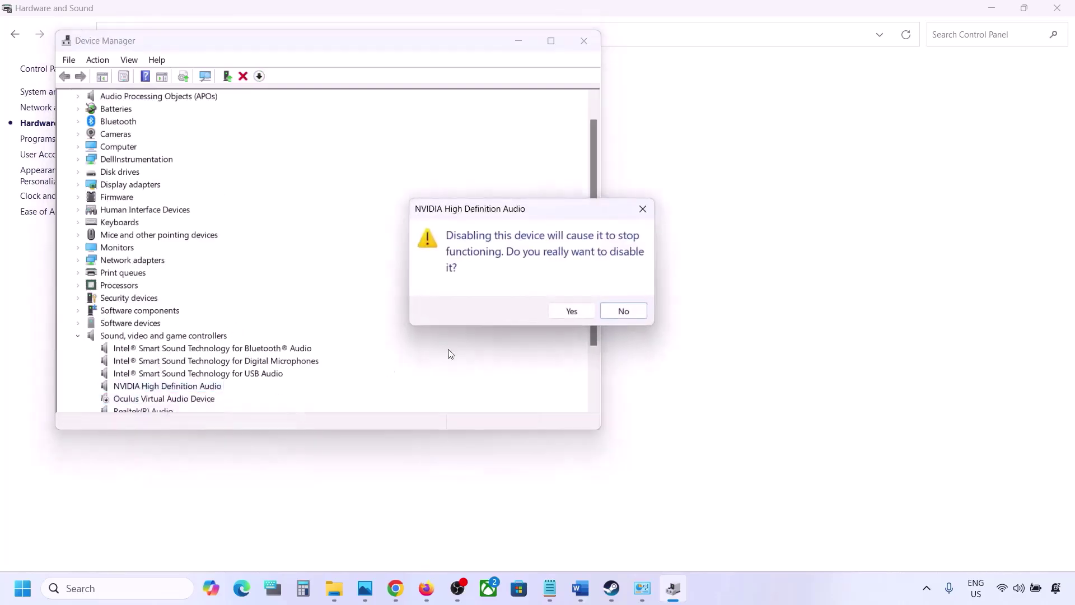
pyautogui.click(555, 311)
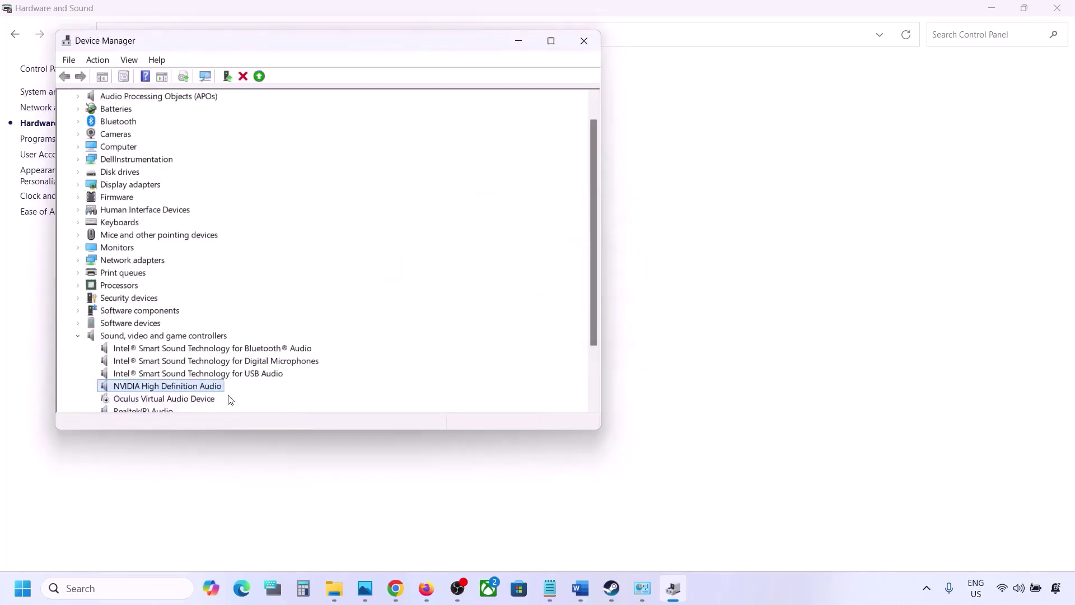
pyautogui.scroll(-2, 215, 364)
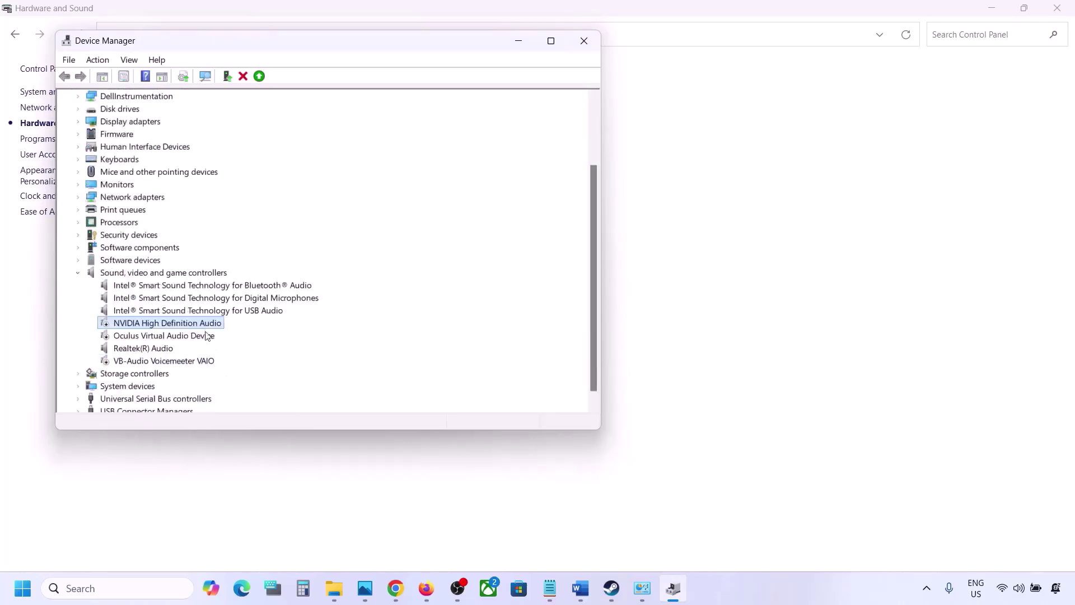
# Step: Disable Intel Bluetooth Audio, Digital Microphones and USB Audio, declining the restart
pyautogui.rightClick(163, 288)
pyautogui.click(208, 311)
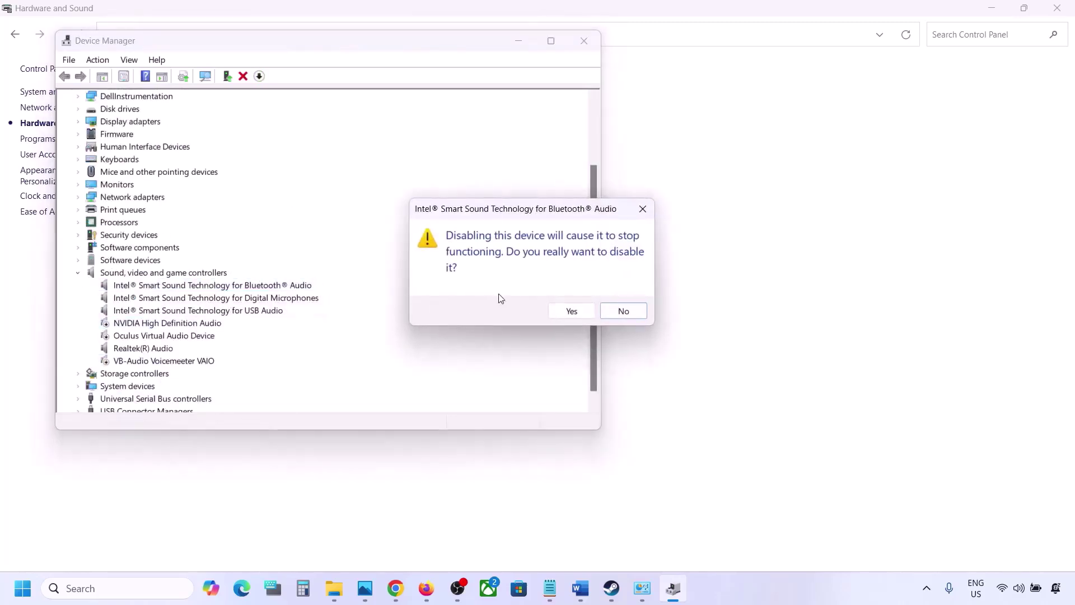
pyautogui.click(560, 311)
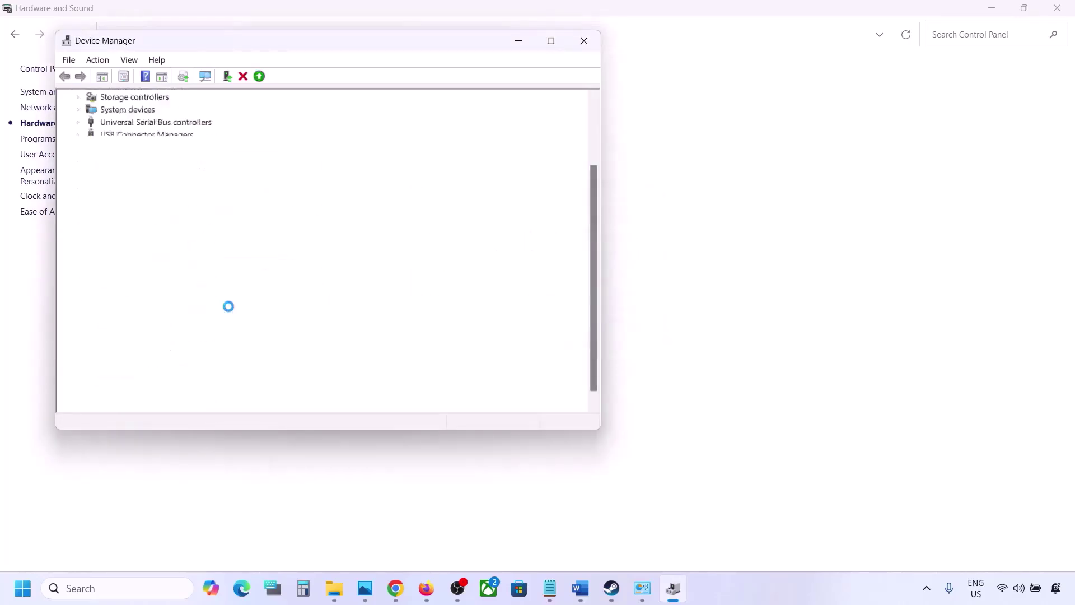
pyautogui.rightClick(182, 313)
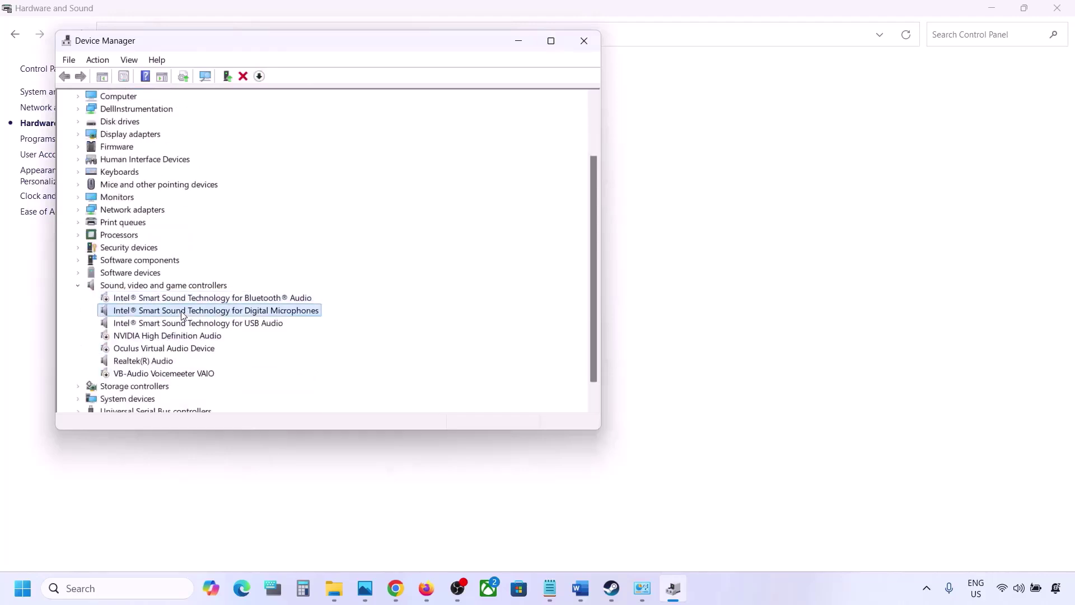
pyautogui.click(230, 337)
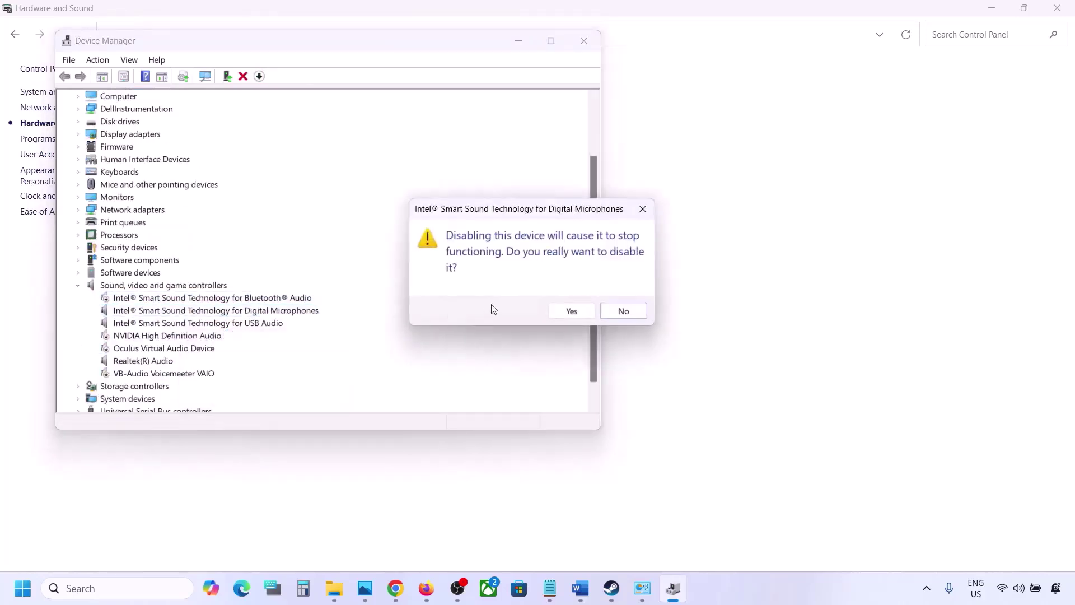
pyautogui.click(570, 310)
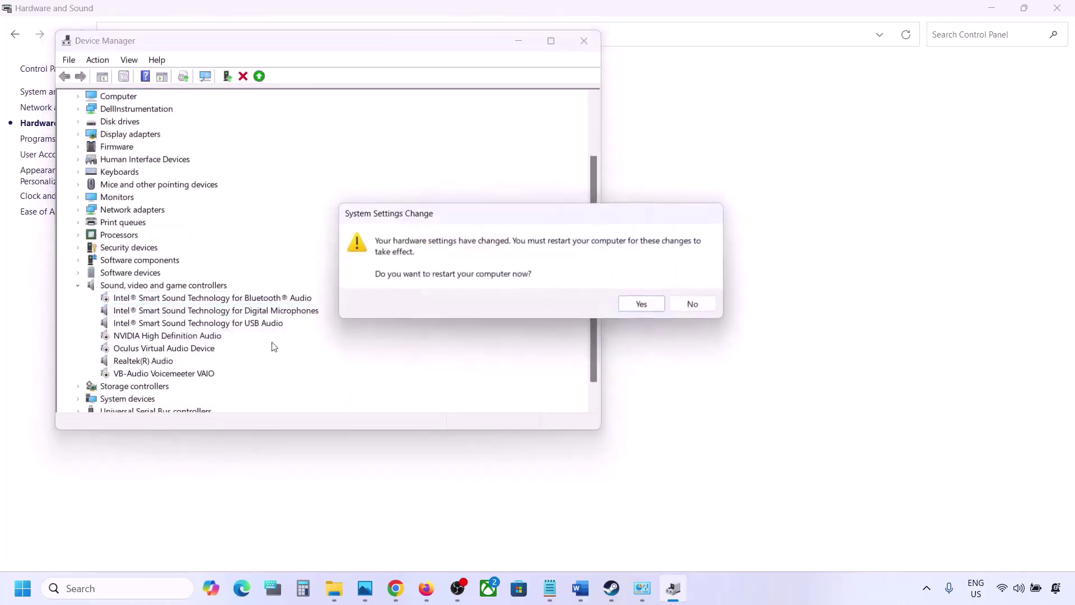
pyautogui.click(694, 307)
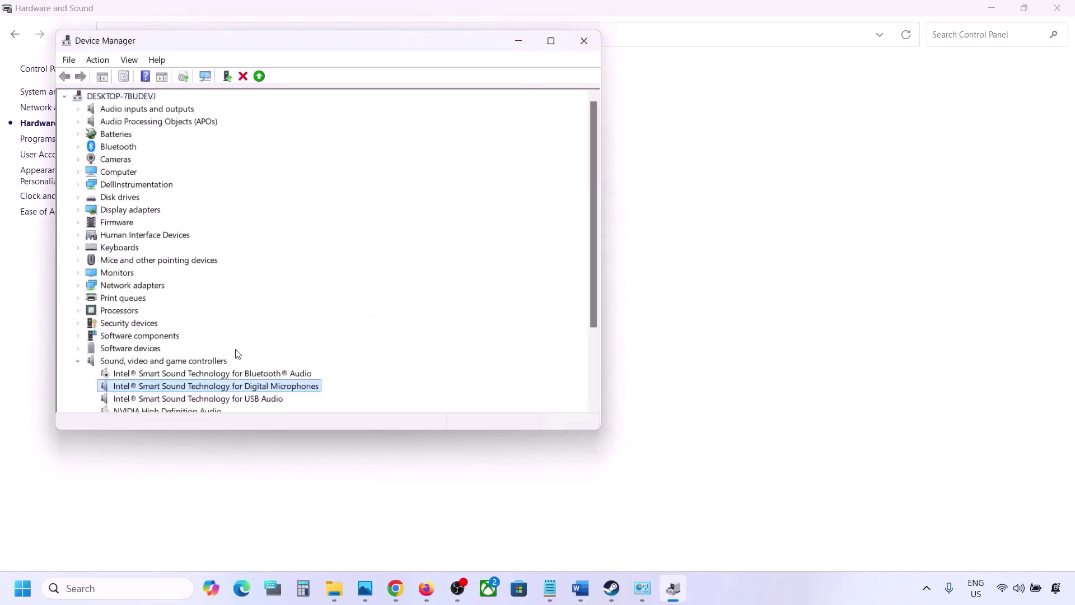
pyautogui.rightClick(156, 325)
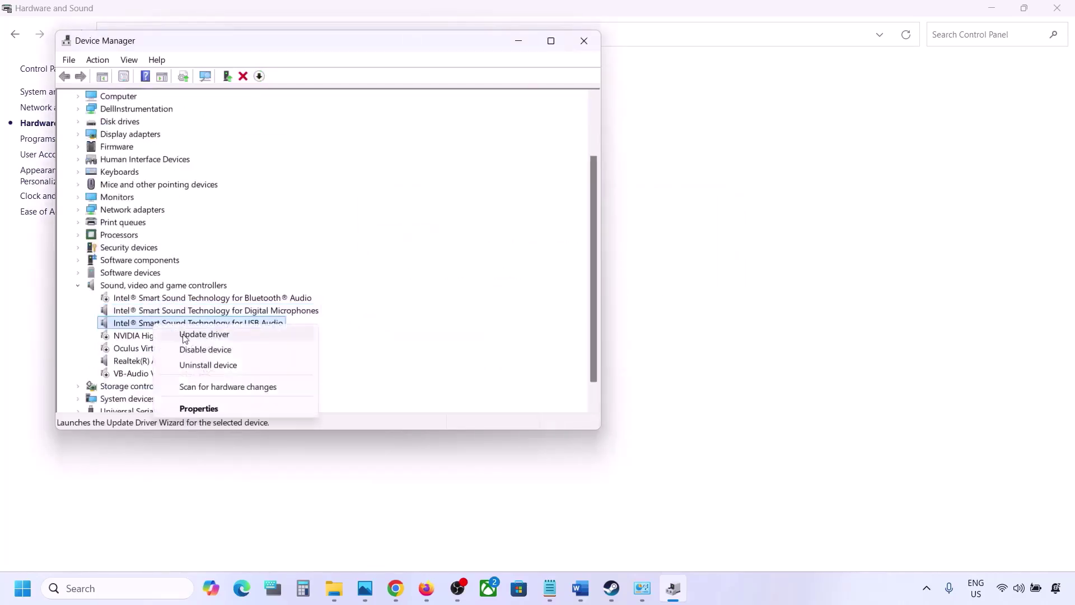
pyautogui.click(192, 349)
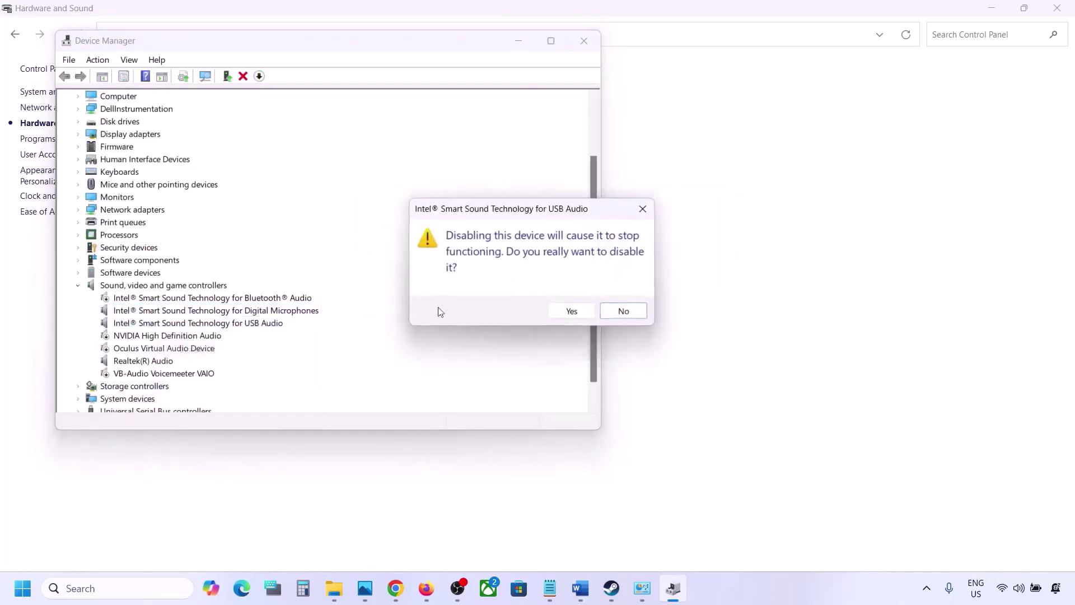
pyautogui.click(571, 310)
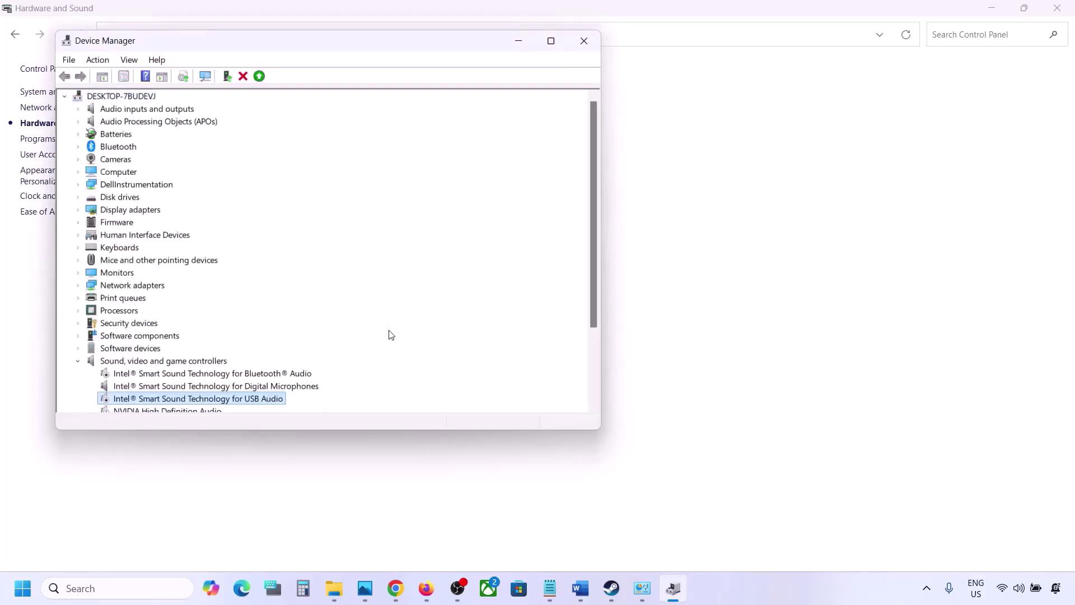
# Step: Close Device Manager, leaving Realtek(R) Audio enabled
pyautogui.scroll(-3, 292, 352)
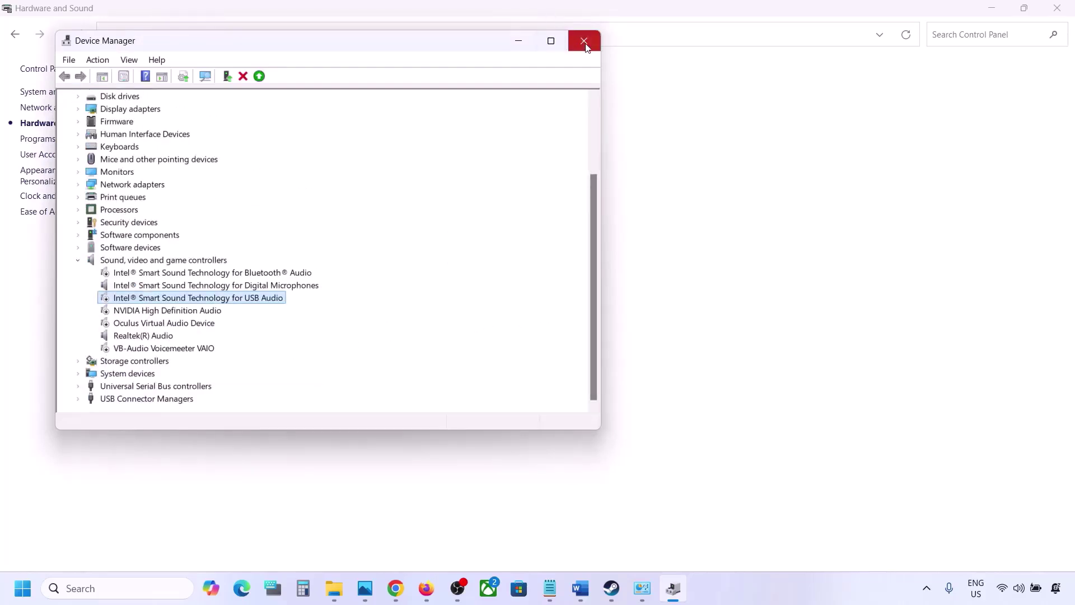
pyautogui.click(123, 333)
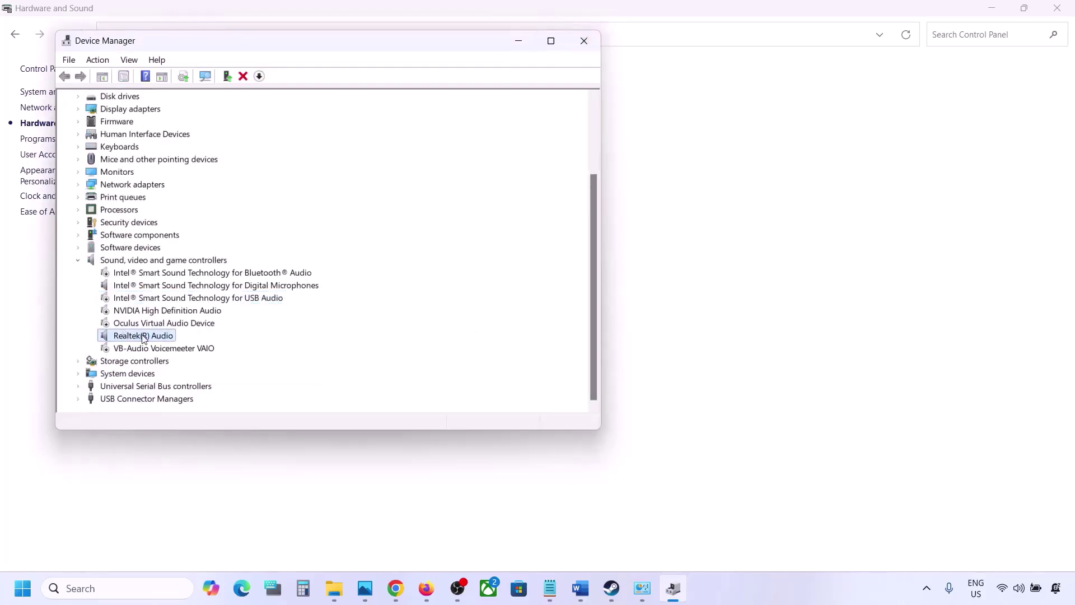
pyautogui.rightClick(142, 335)
pyautogui.press('Escape')
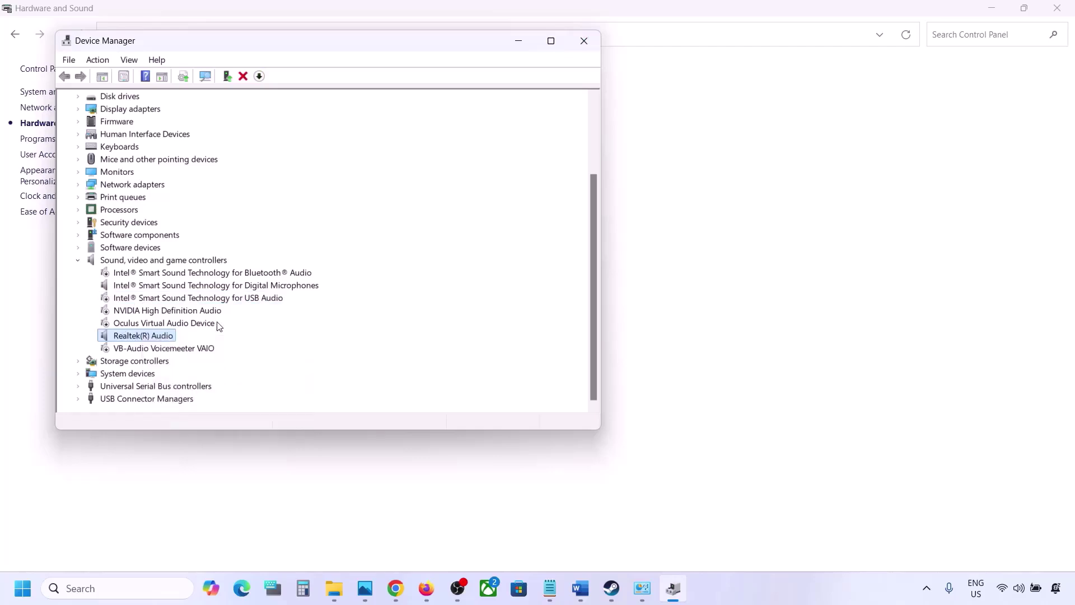
pyautogui.click(584, 40)
# Step: Copy the shell:::{A8A91A66-3A7D-4424-8D24-04E180695C7A} line under Step 8 of the Word guide
pyautogui.click(582, 588)
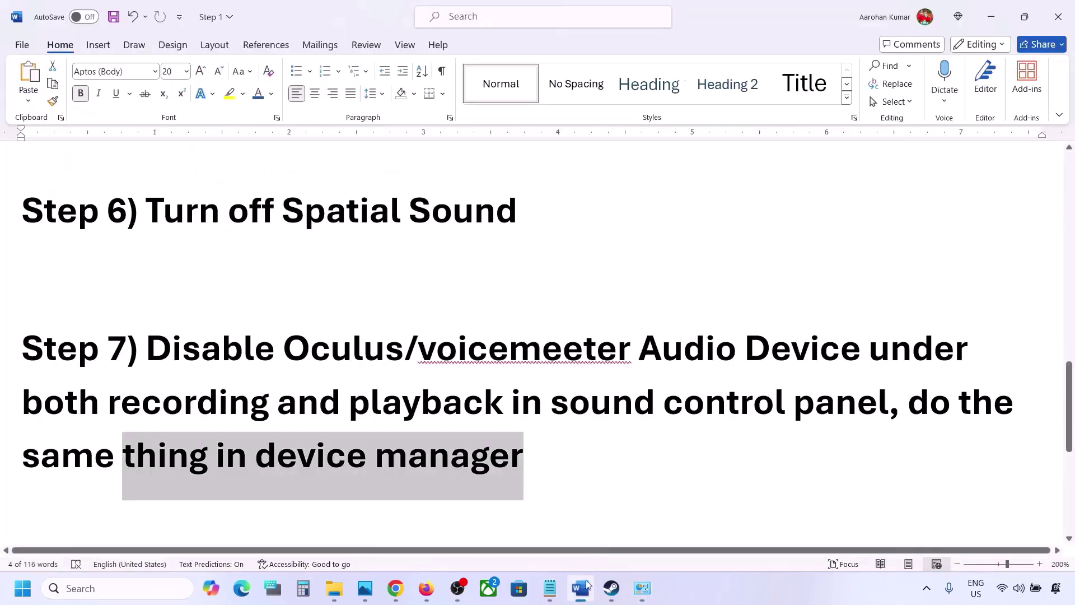
pyautogui.scroll(-3, 463, 466)
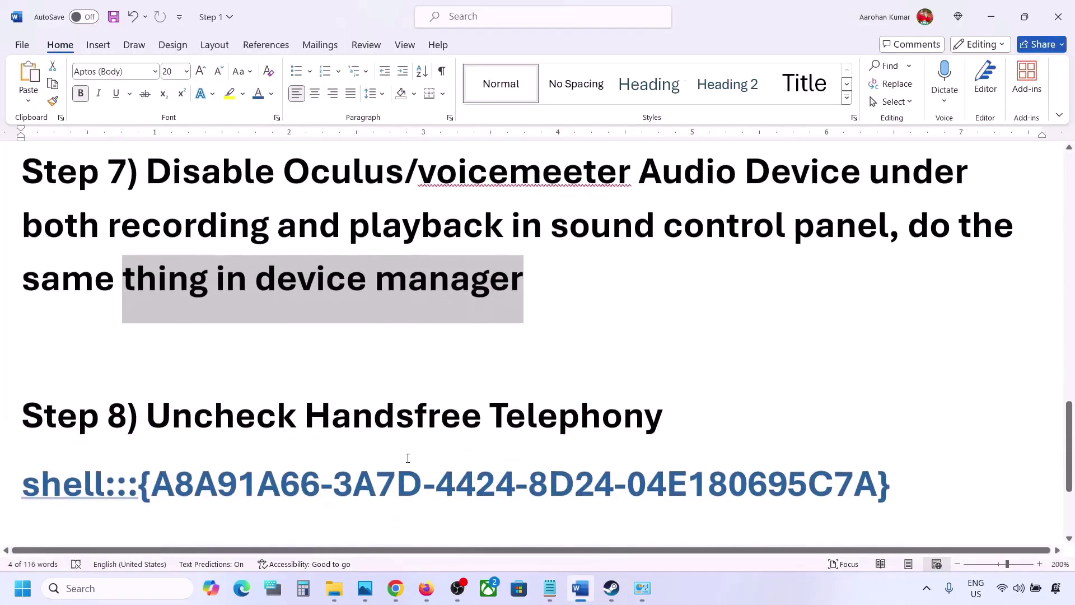
pyautogui.scroll(-1, 408, 457)
pyautogui.moveTo(150, 374); pyautogui.dragTo(664, 370)
pyautogui.moveTo(895, 440); pyautogui.dragTo(50, 434)
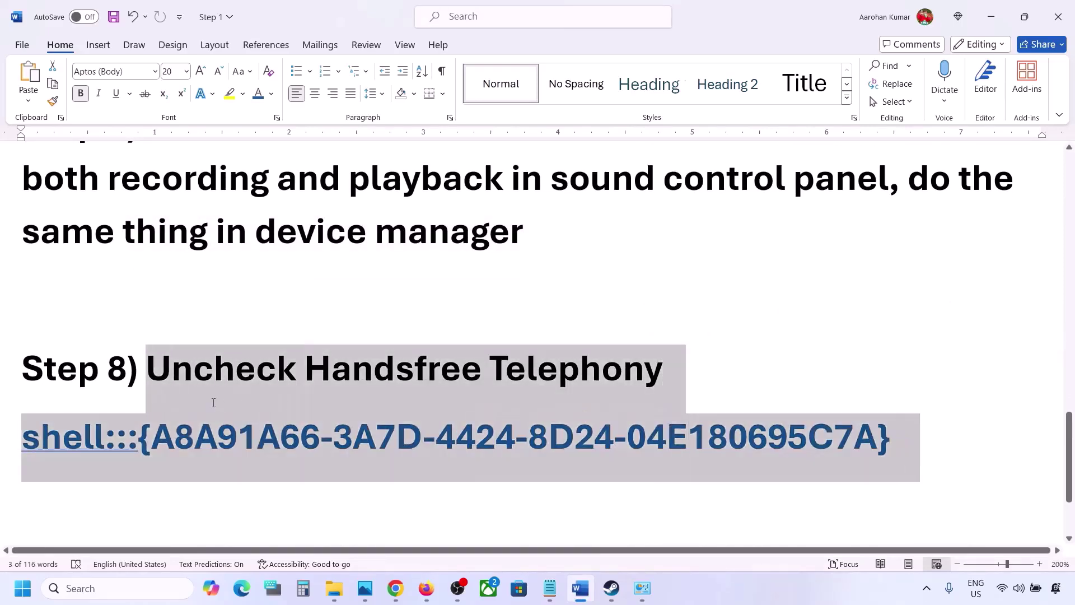
pyautogui.rightClick(49, 434)
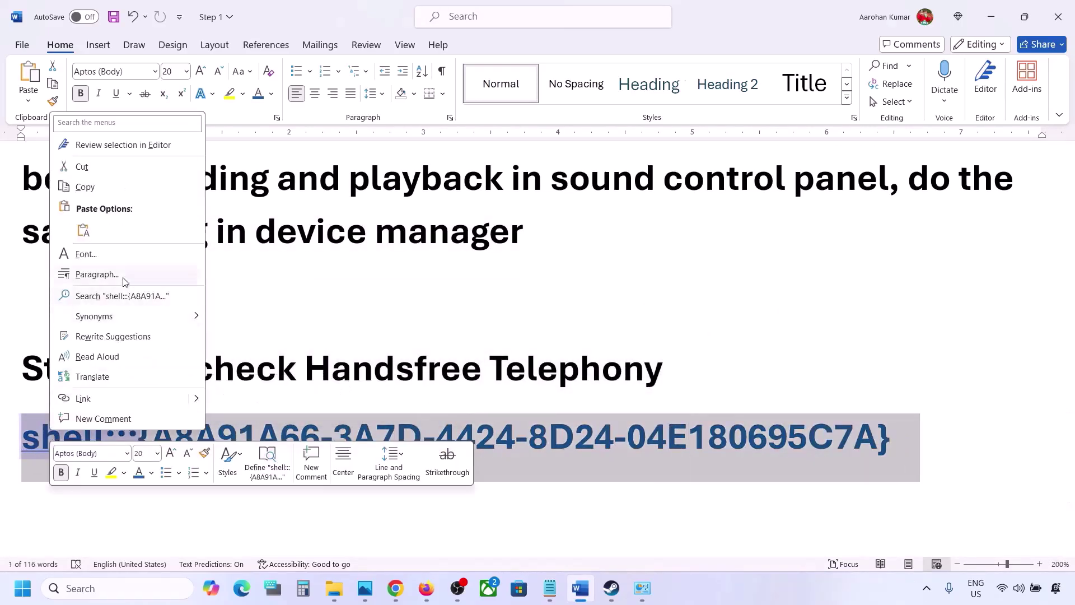
pyautogui.click(84, 191)
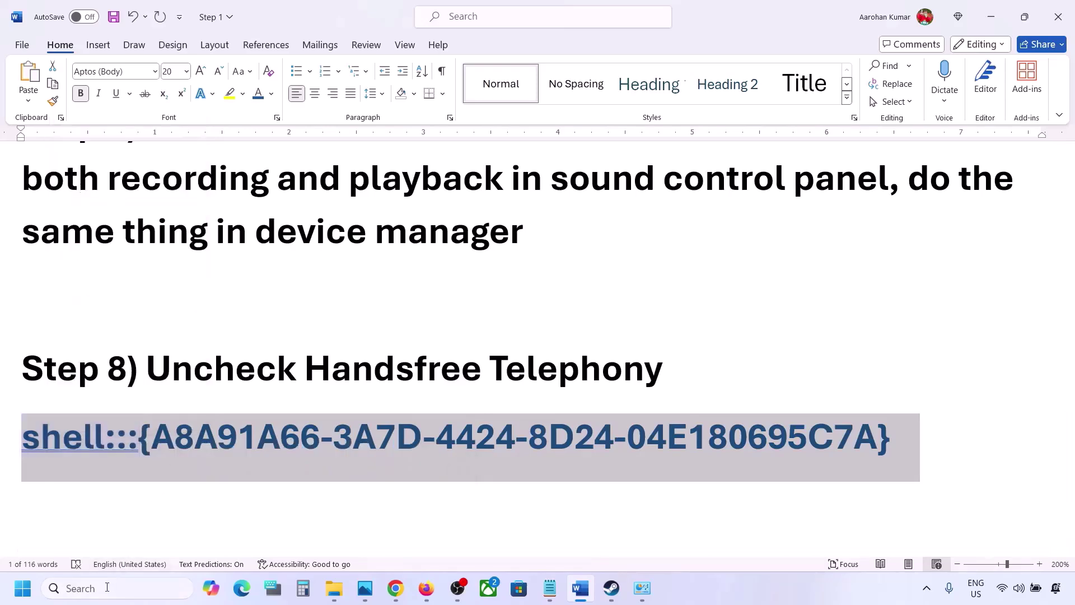
# Step: Run the pasted shell:::{A8A91A66-3A7D-4424-8D24-04E180695C7A} command from the Run dialog
pyautogui.click(108, 587)
pyautogui.write('run')
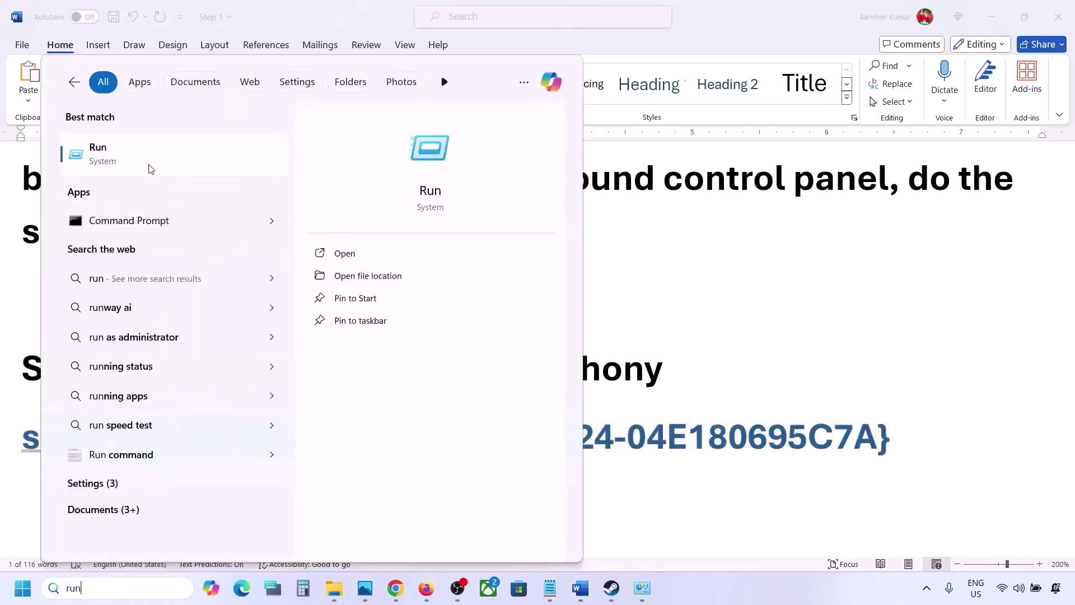
pyautogui.click(151, 169)
pyautogui.write('v')
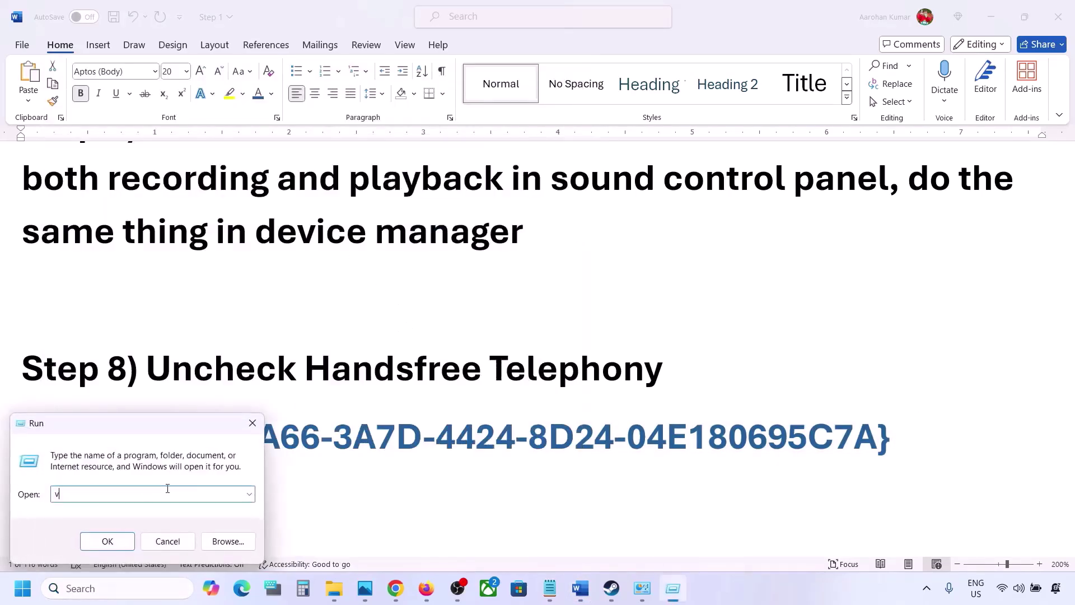
pyautogui.press('BackSpace')
pyautogui.hotkey('ctrl', 'v')
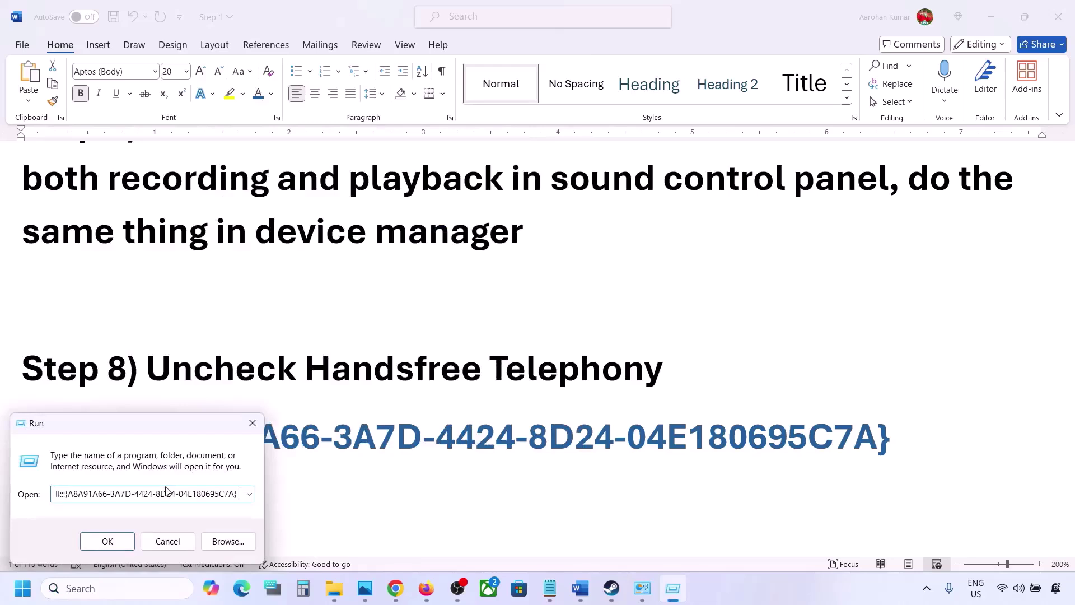
pyautogui.click(121, 546)
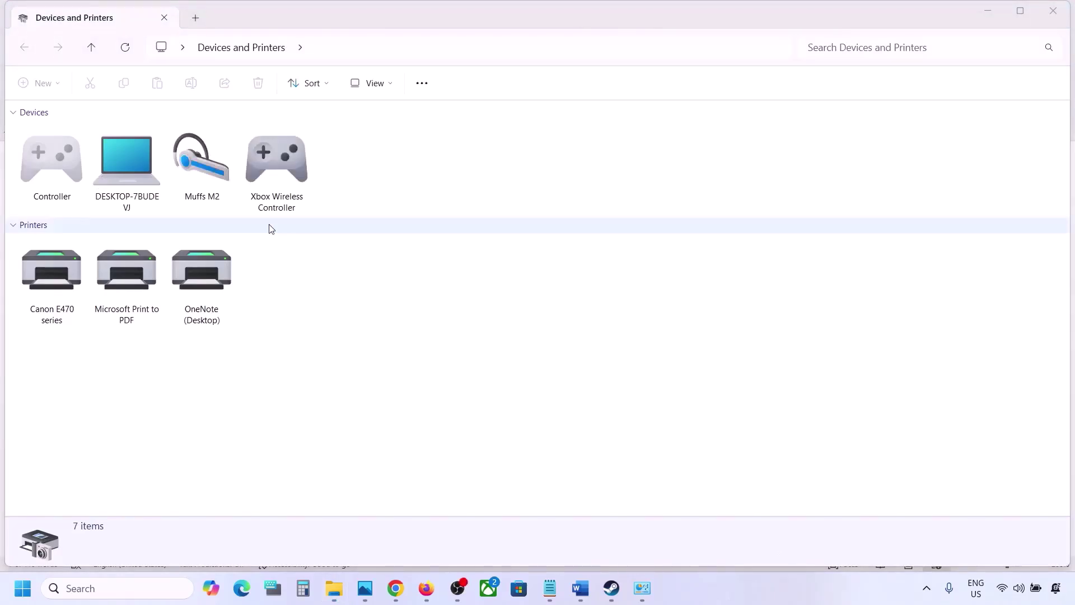
# Step: Uncheck Handsfree Telephony in the Muffs M2 headset's Services properties and apply it
pyautogui.rightClick(208, 162)
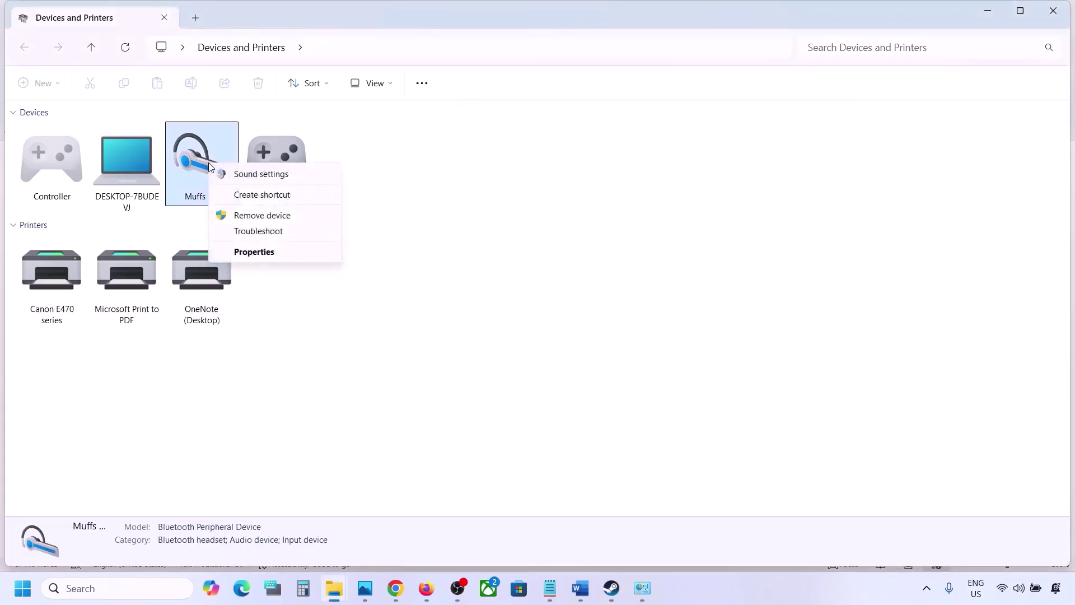
pyautogui.click(250, 253)
pyautogui.moveTo(385, 178); pyautogui.dragTo(502, 150)
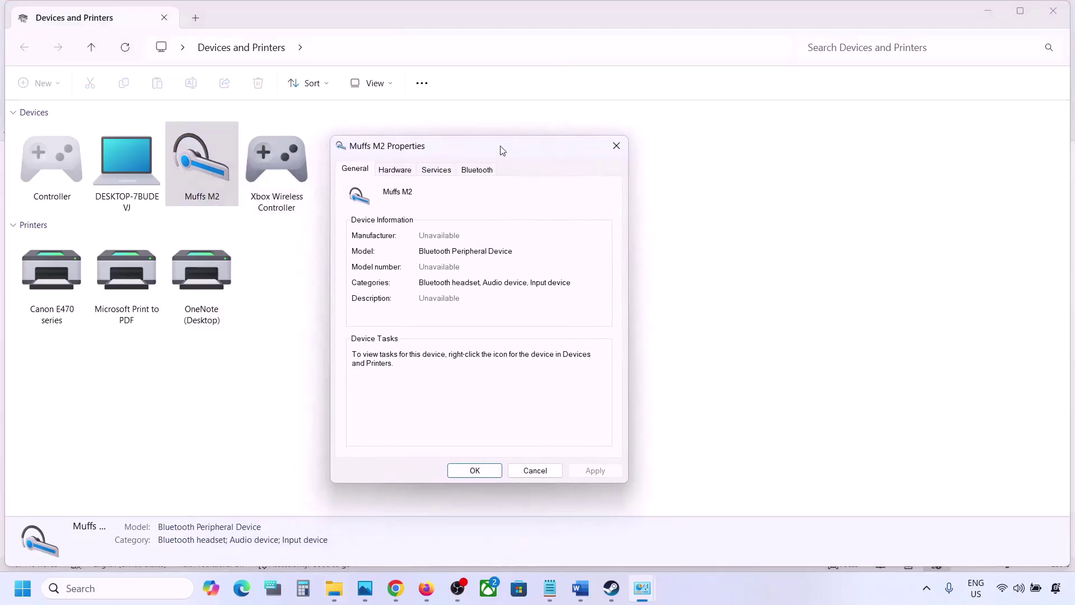
pyautogui.click(480, 171)
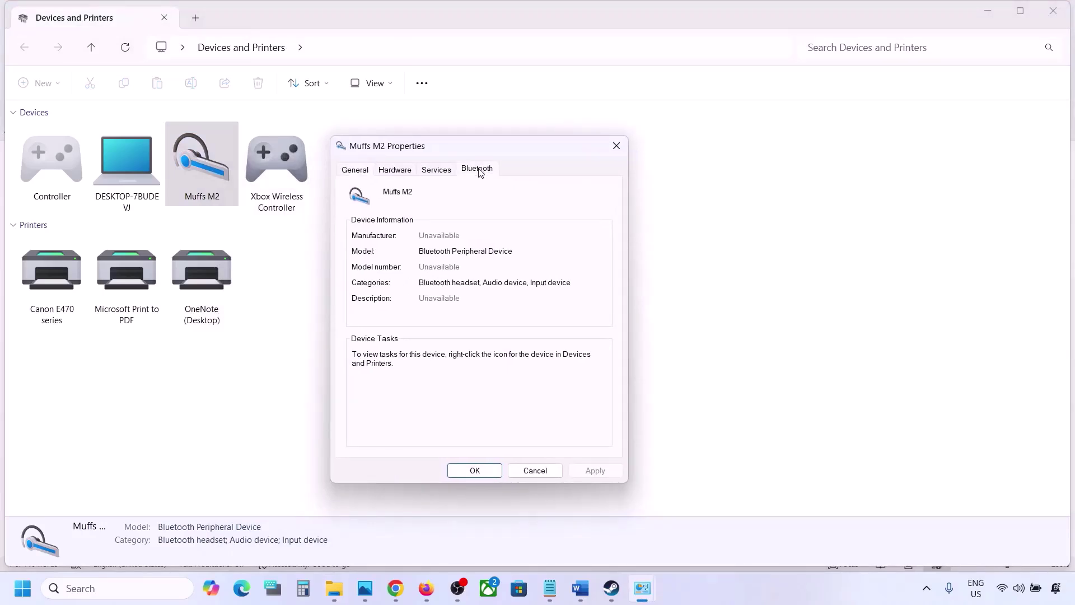
pyautogui.click(446, 175)
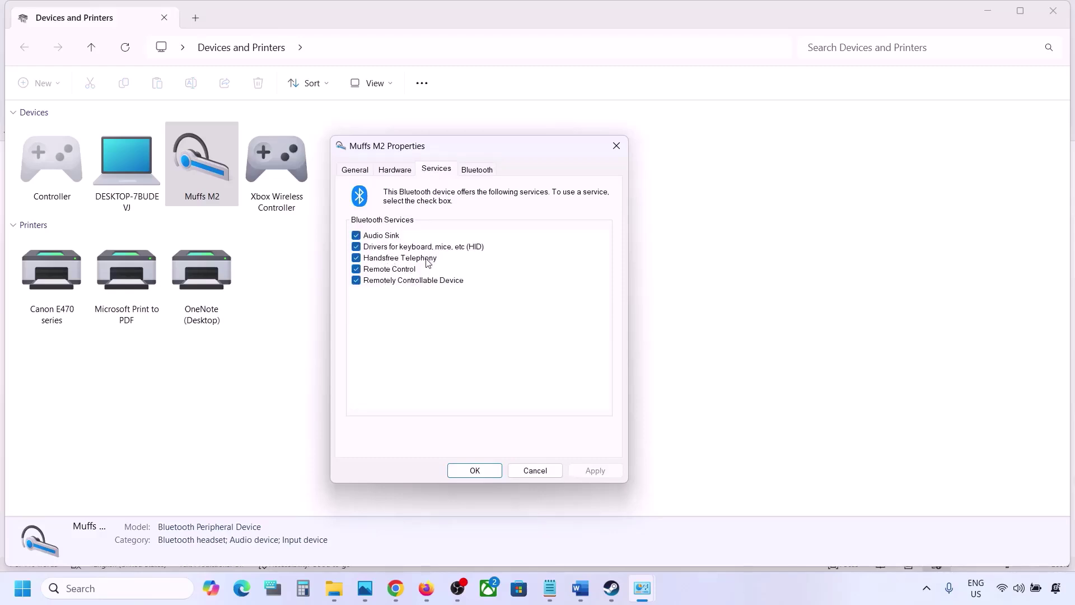
pyautogui.click(356, 258)
pyautogui.click(589, 469)
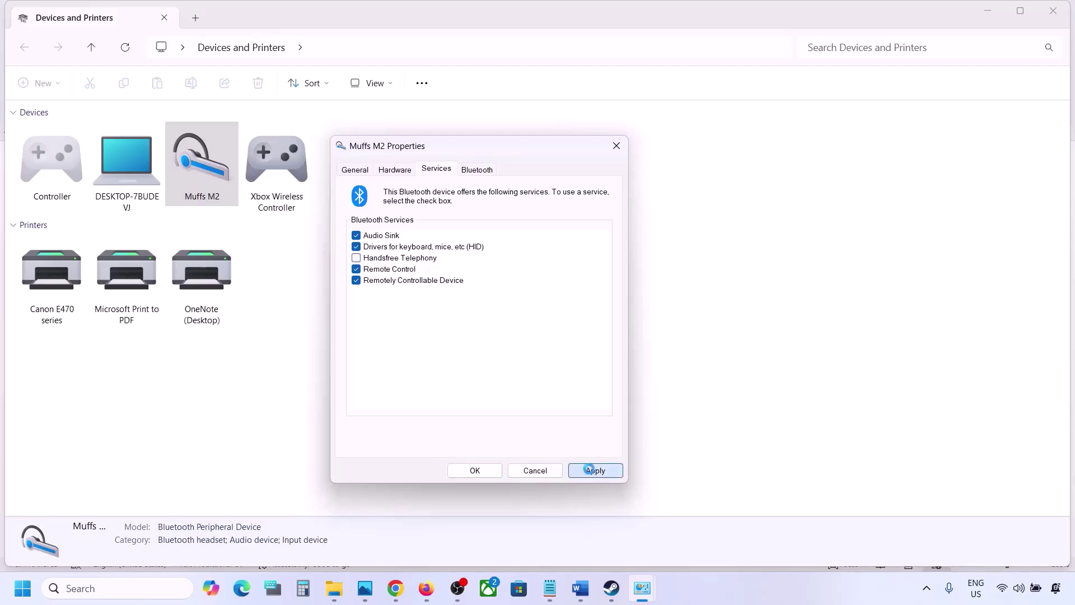
pyautogui.click(485, 471)
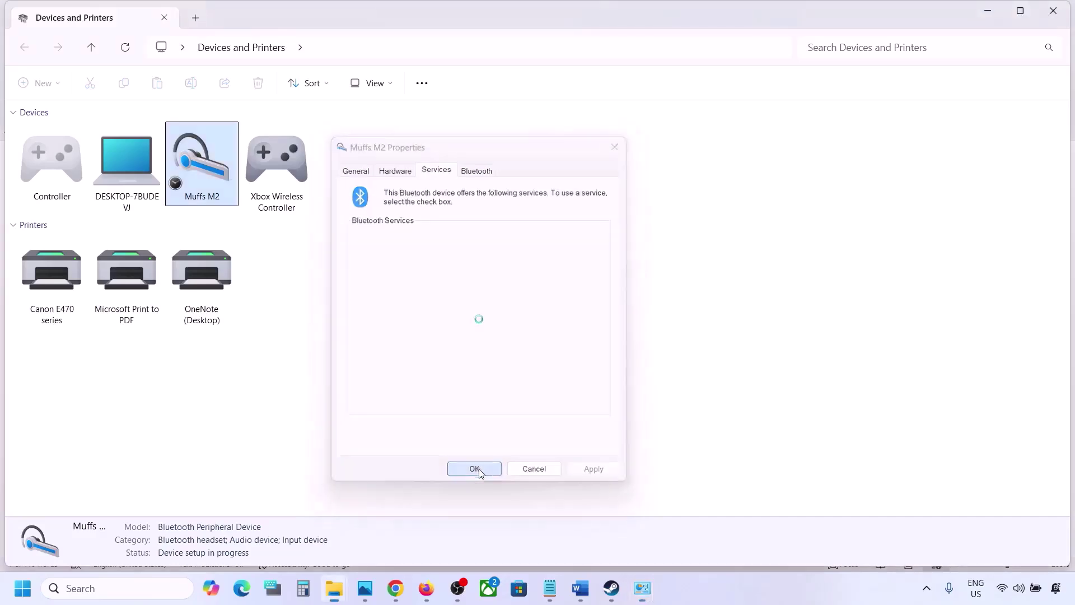
# Step: Find Step 10, 'Install Audio Driver', in the Word guide
pyautogui.click(611, 588)
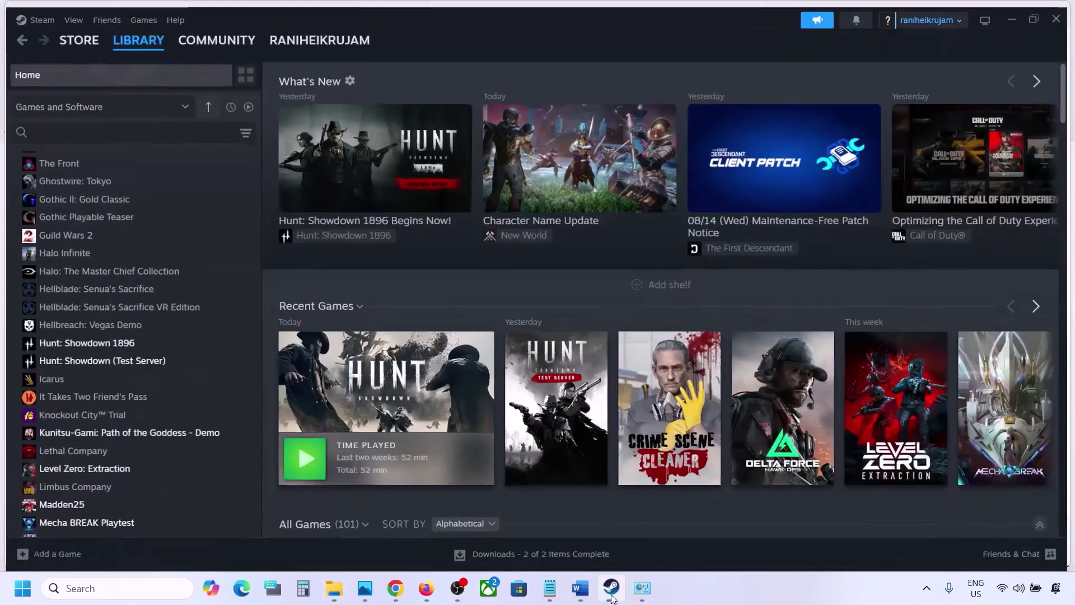
pyautogui.click(580, 588)
pyautogui.scroll(-3, 474, 401)
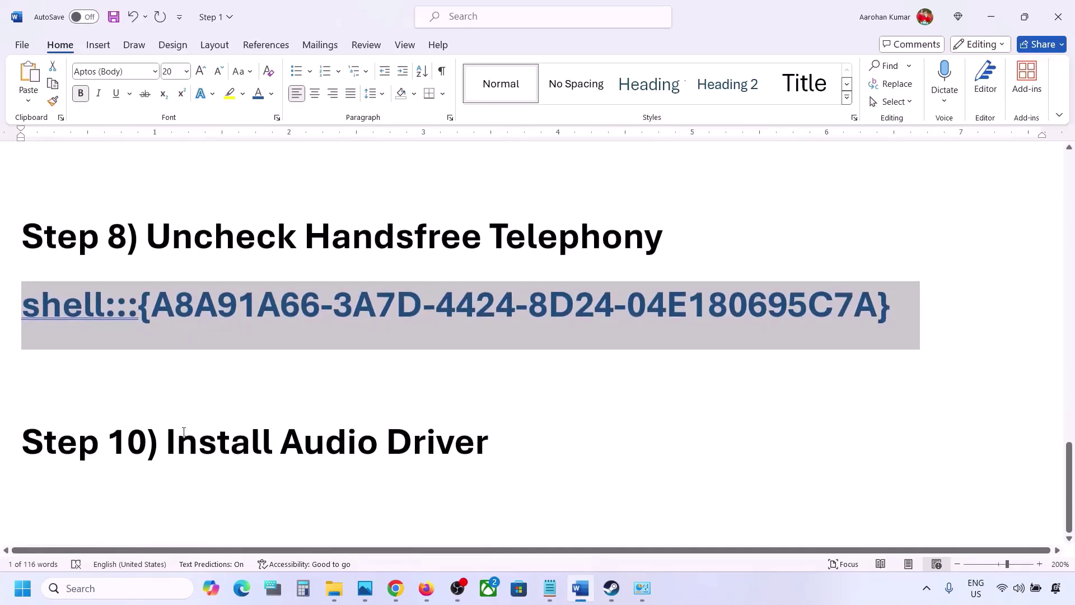
pyautogui.moveTo(183, 432); pyautogui.dragTo(488, 445)
# Step: Open Device Manager and start a driver update for Realtek(R) Audio
pyautogui.rightClick(18, 592)
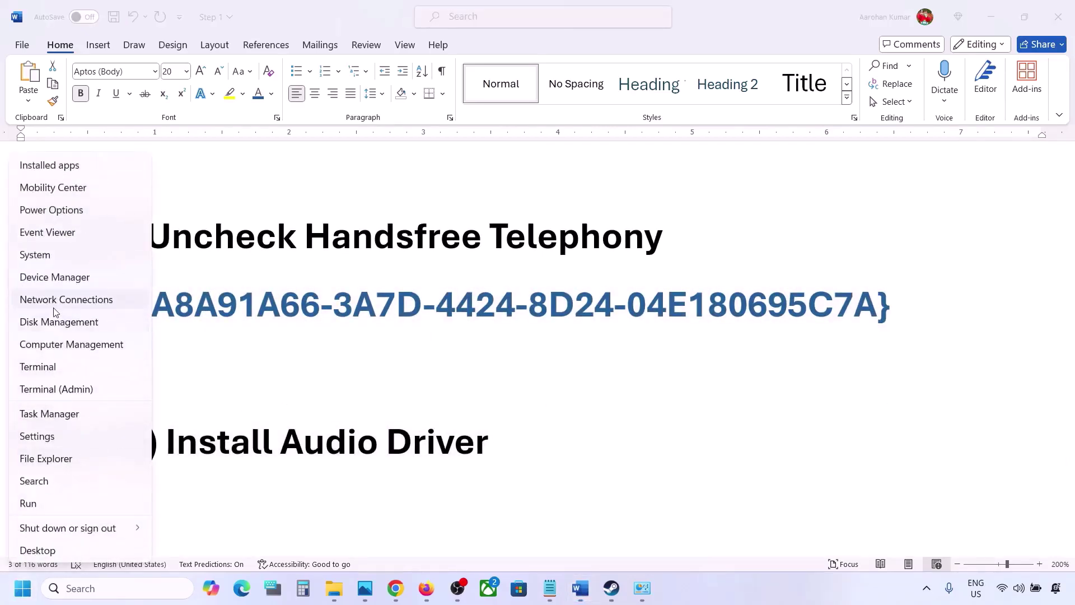
pyautogui.click(49, 277)
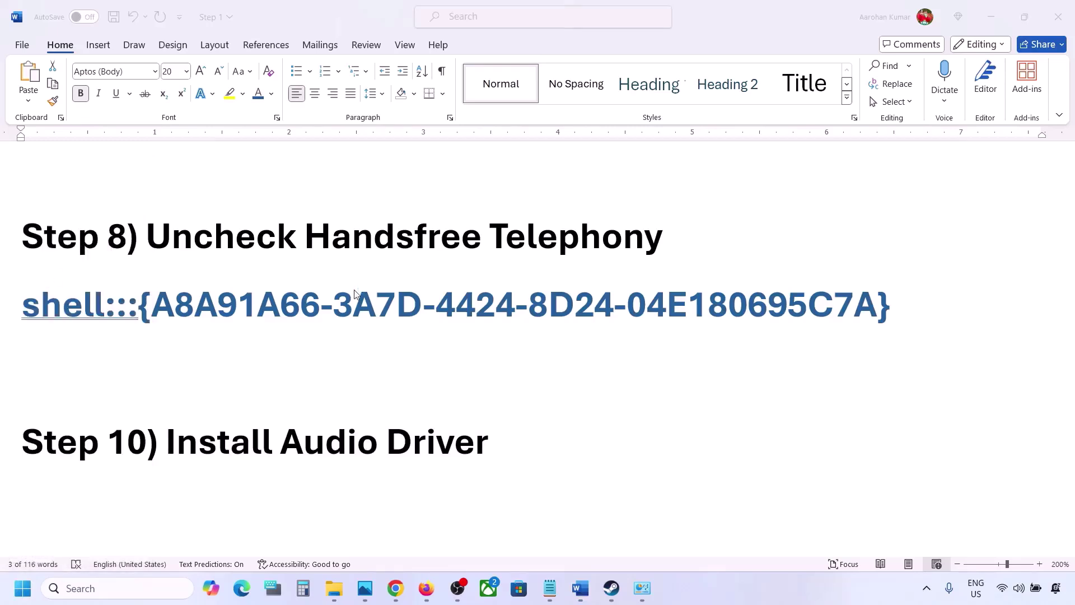
pyautogui.scroll(-2, 176, 367)
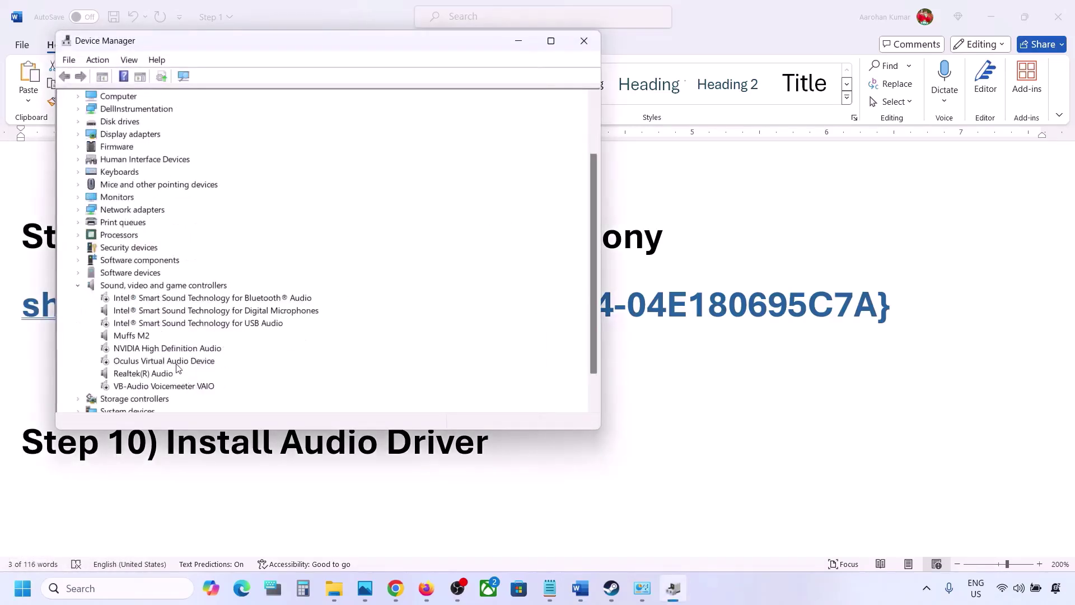
pyautogui.click(128, 379)
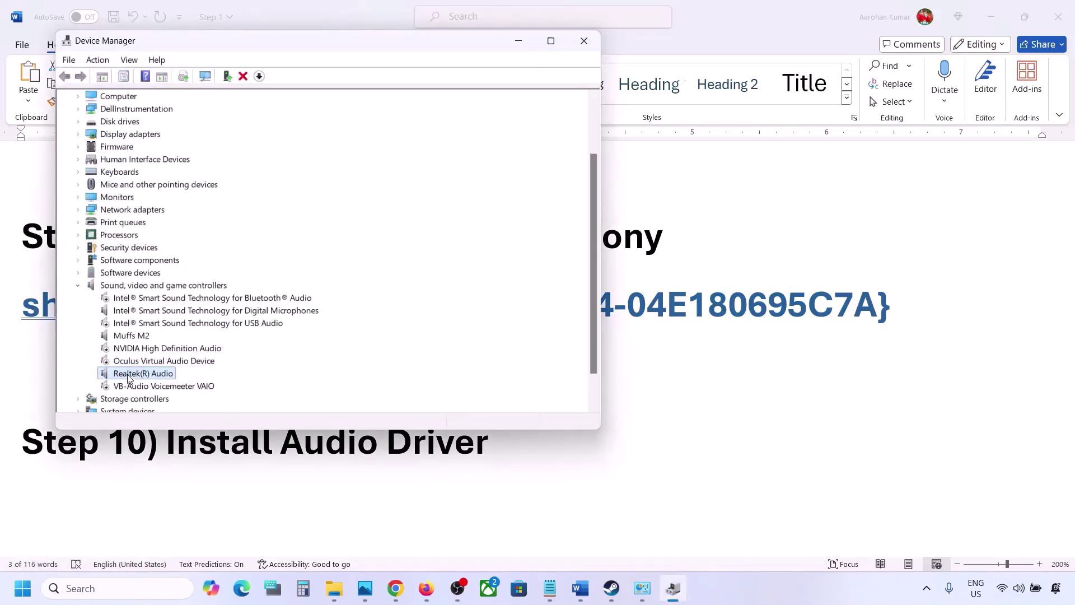
pyautogui.rightClick(134, 379)
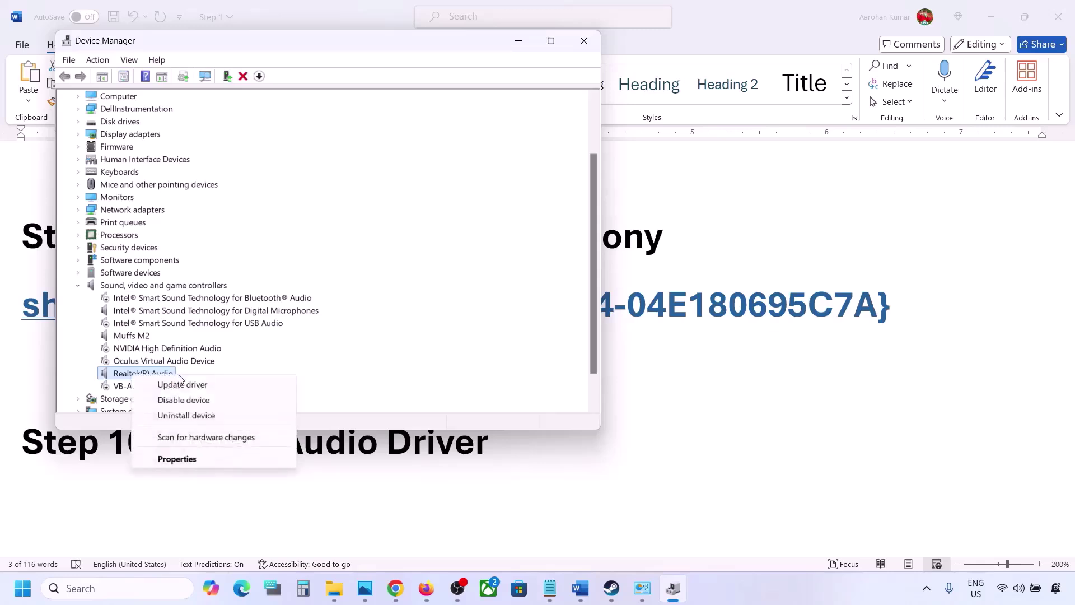
pyautogui.click(206, 385)
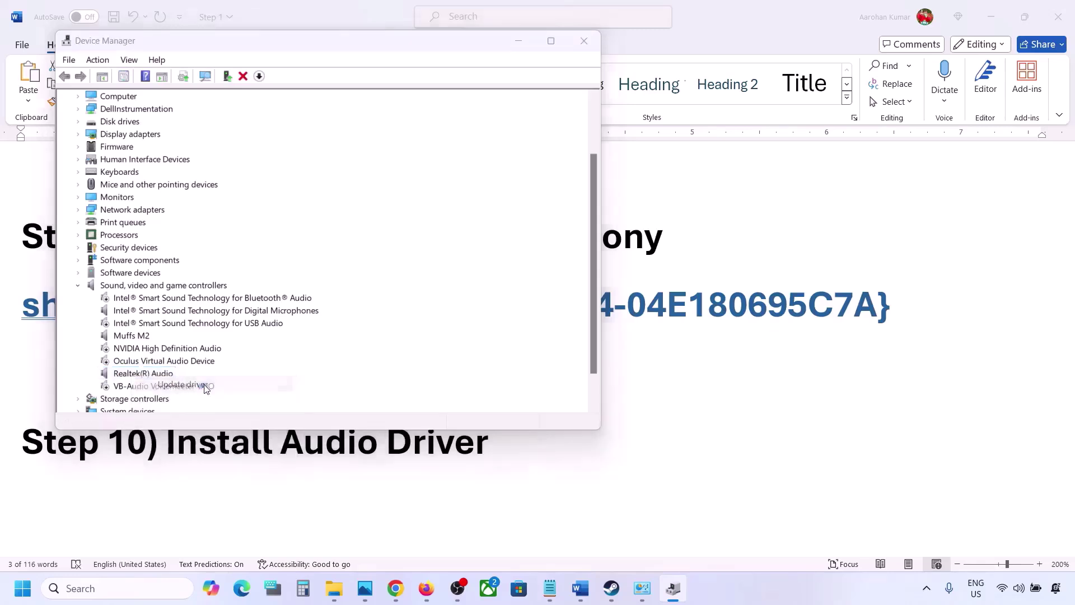
# Step: Install the Realtek Audio driver from this computer's list, then close Device Manager
pyautogui.click(255, 271)
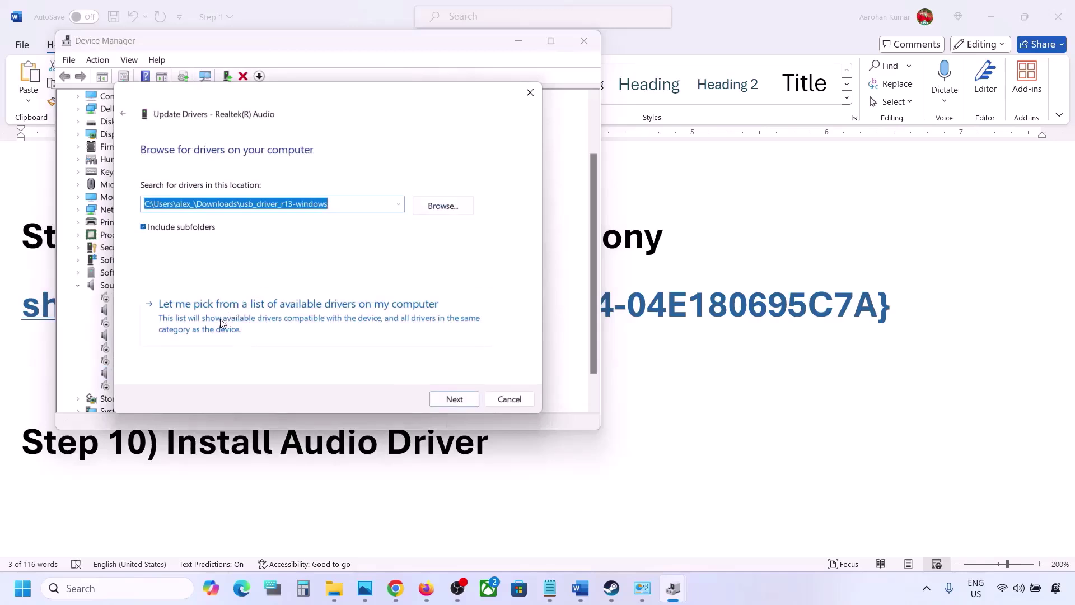
pyautogui.click(220, 320)
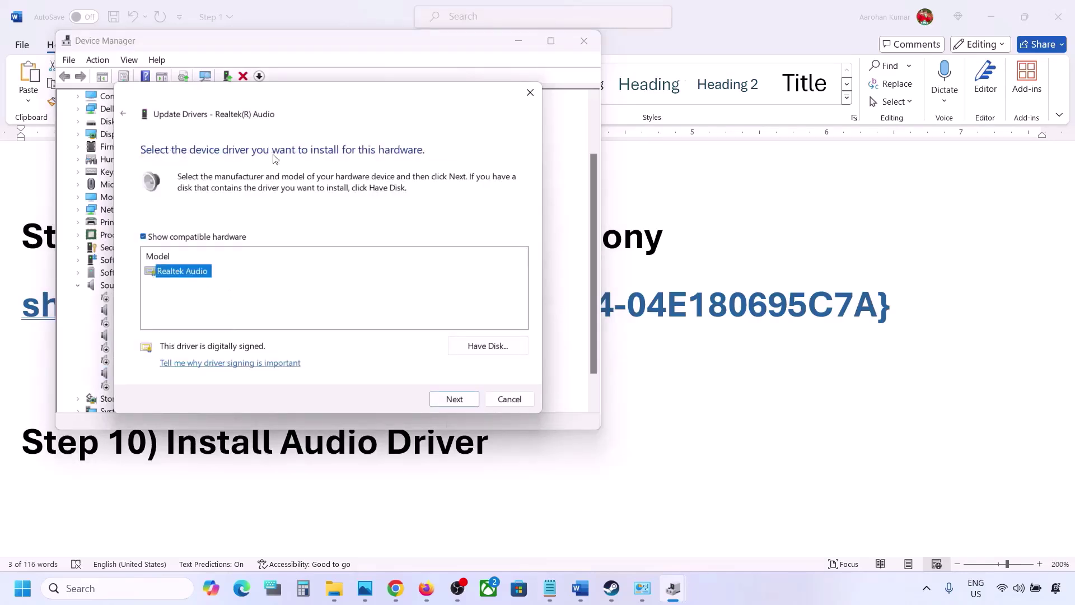
pyautogui.moveTo(316, 99); pyautogui.dragTo(441, 79)
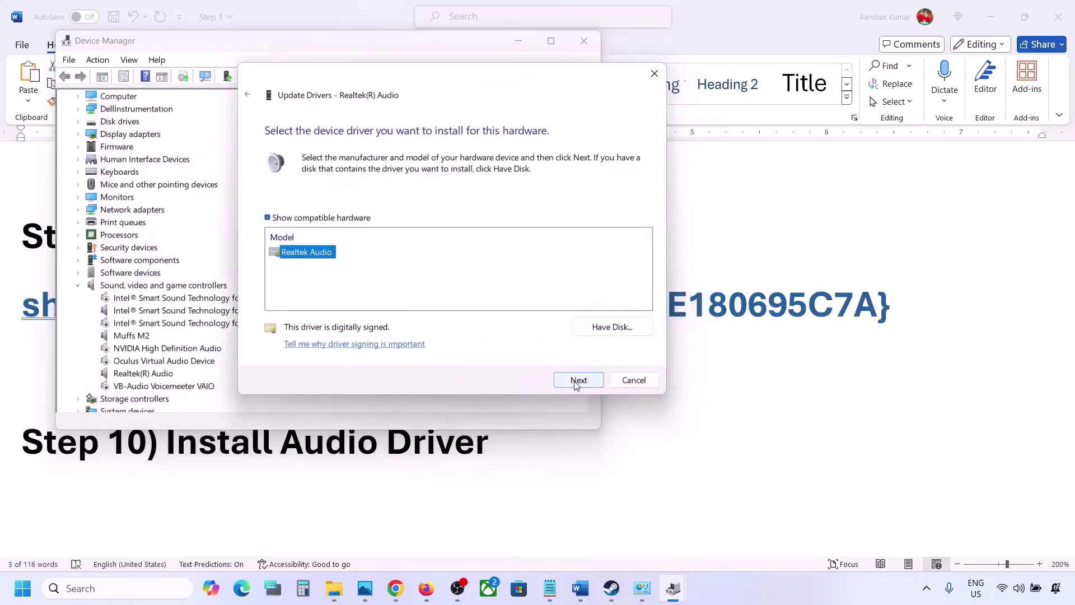
pyautogui.click(627, 385)
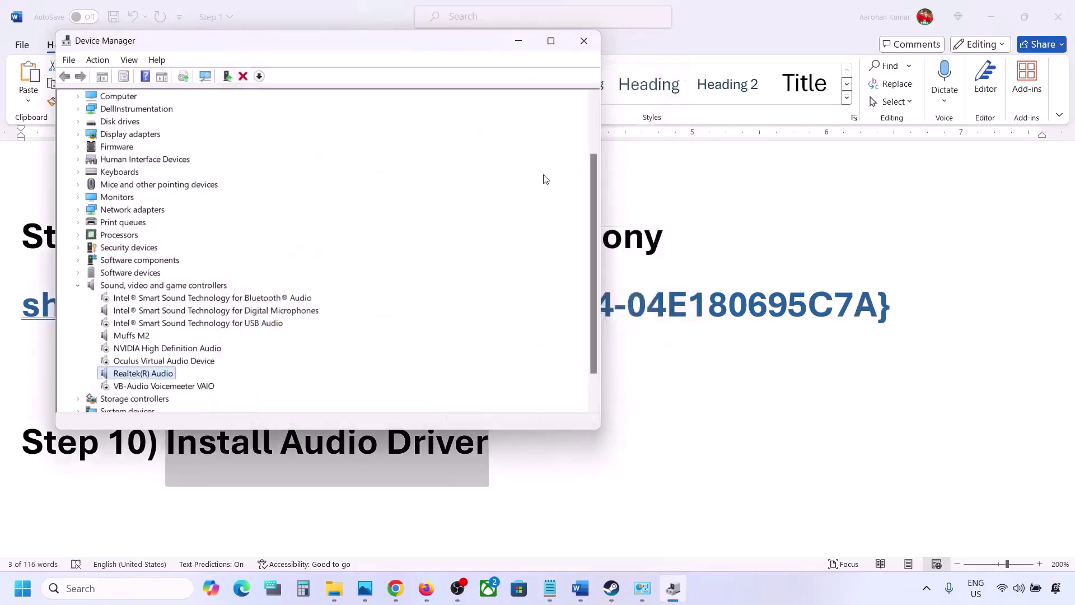
pyautogui.click(584, 40)
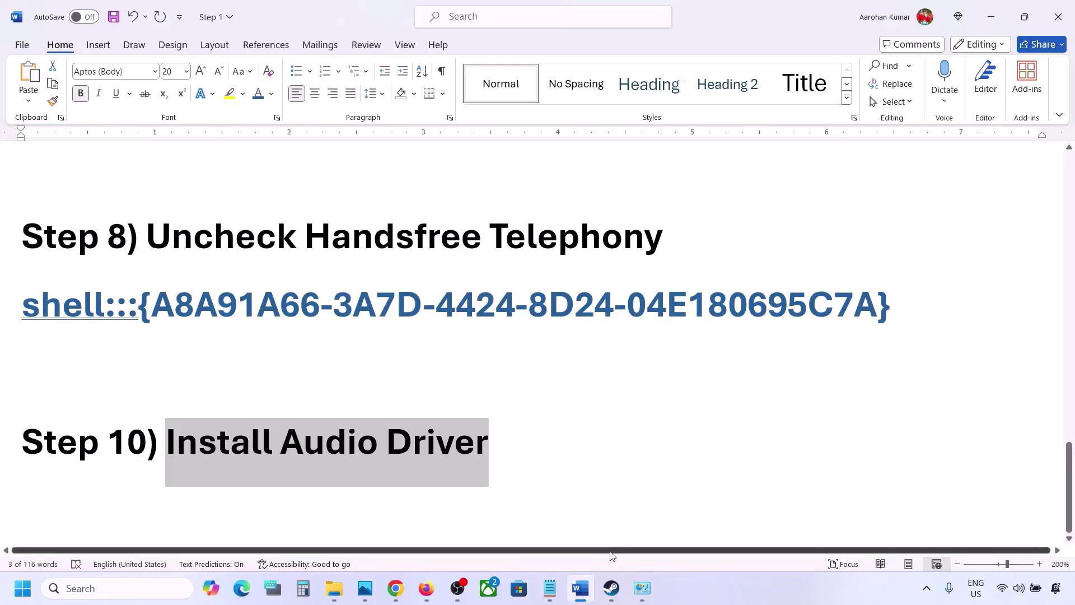
# Step: Verify the integrity of Marvel Rivals' game files from its Installed Files properties
pyautogui.scroll(3, 615, 419)
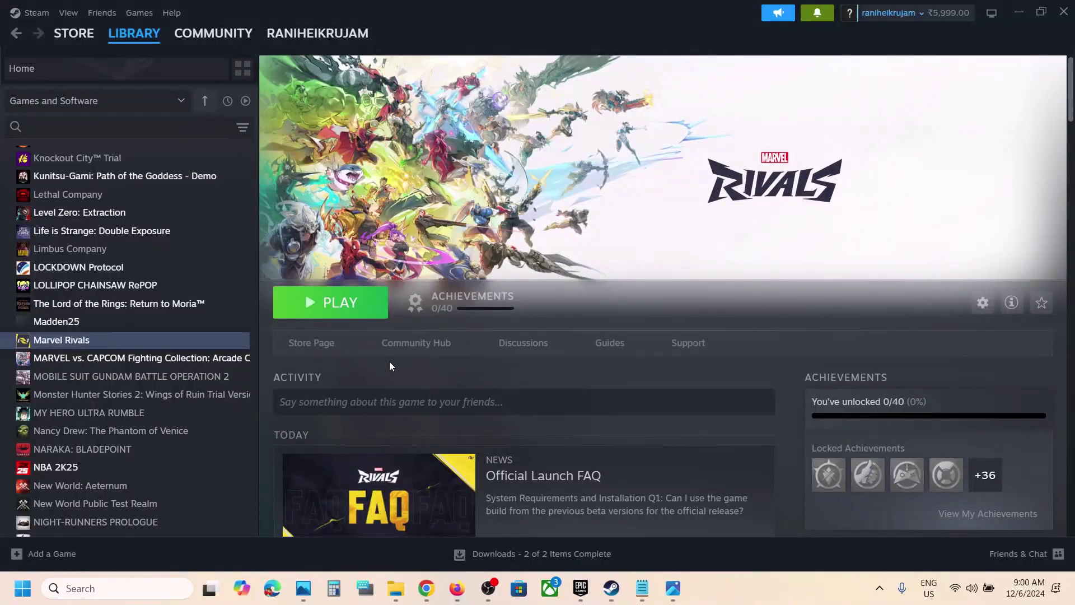
pyautogui.rightClick(96, 347)
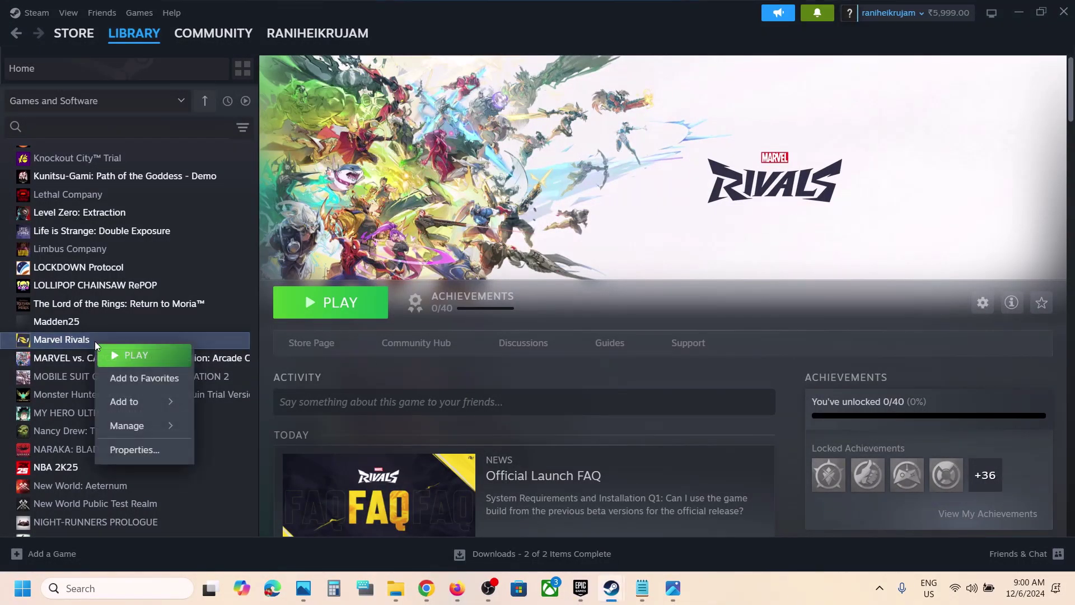
pyautogui.click(135, 451)
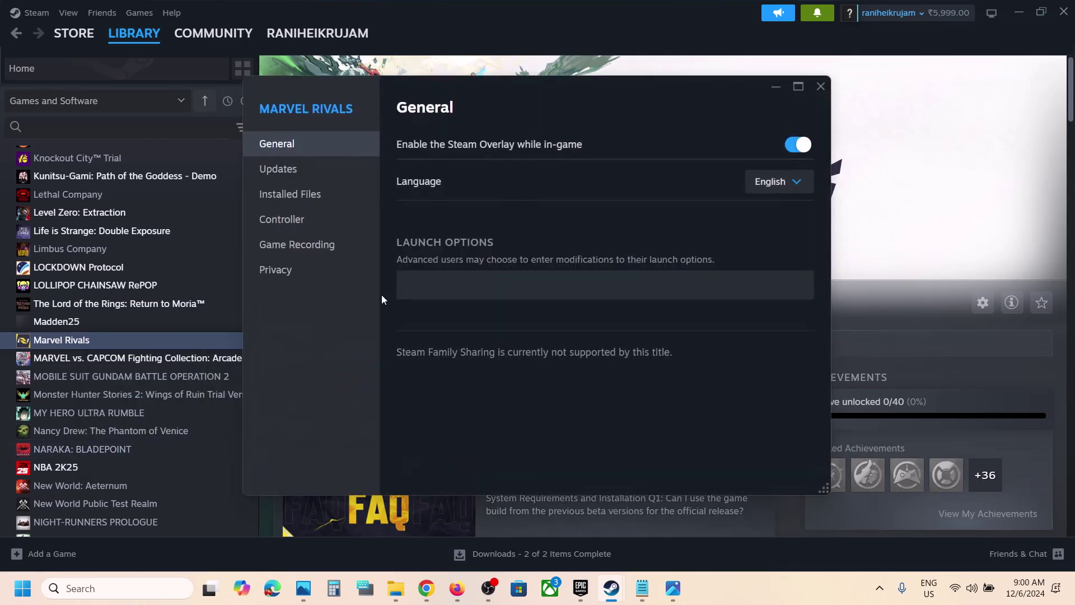
pyautogui.click(317, 209)
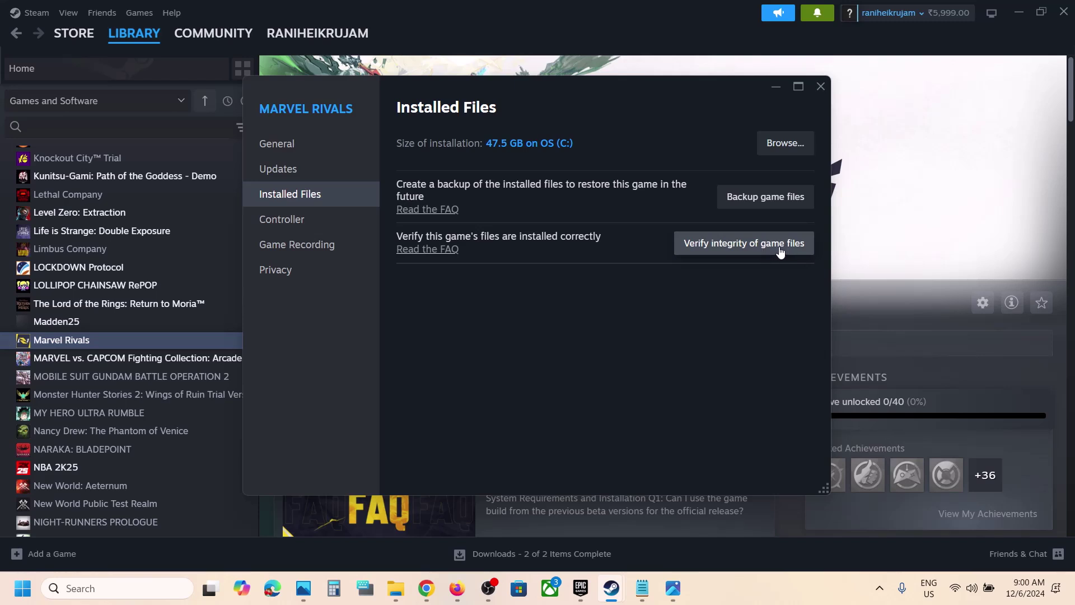
pyautogui.click(871, 249)
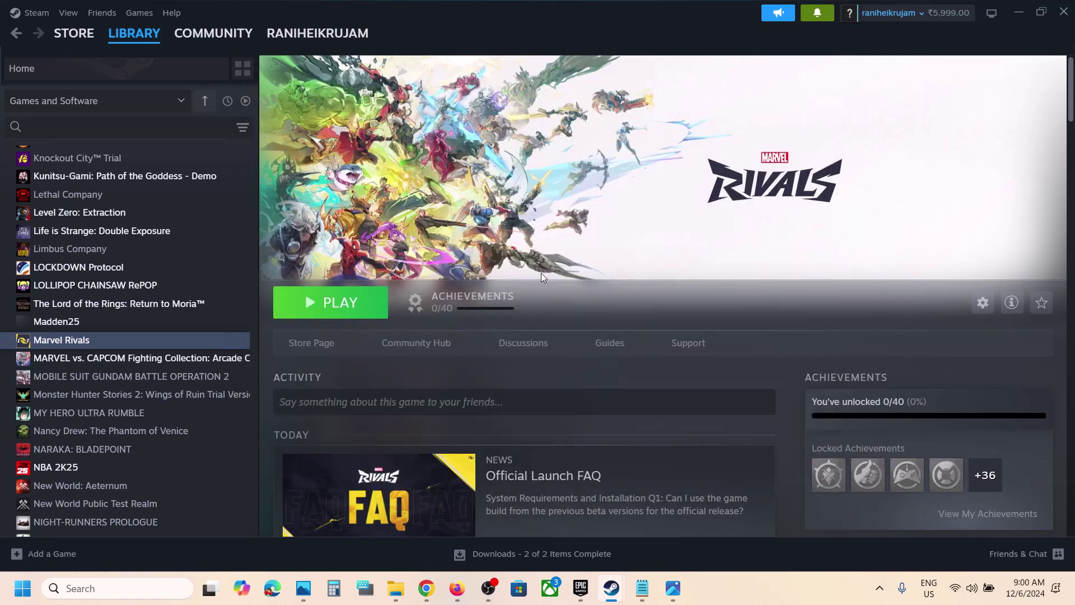